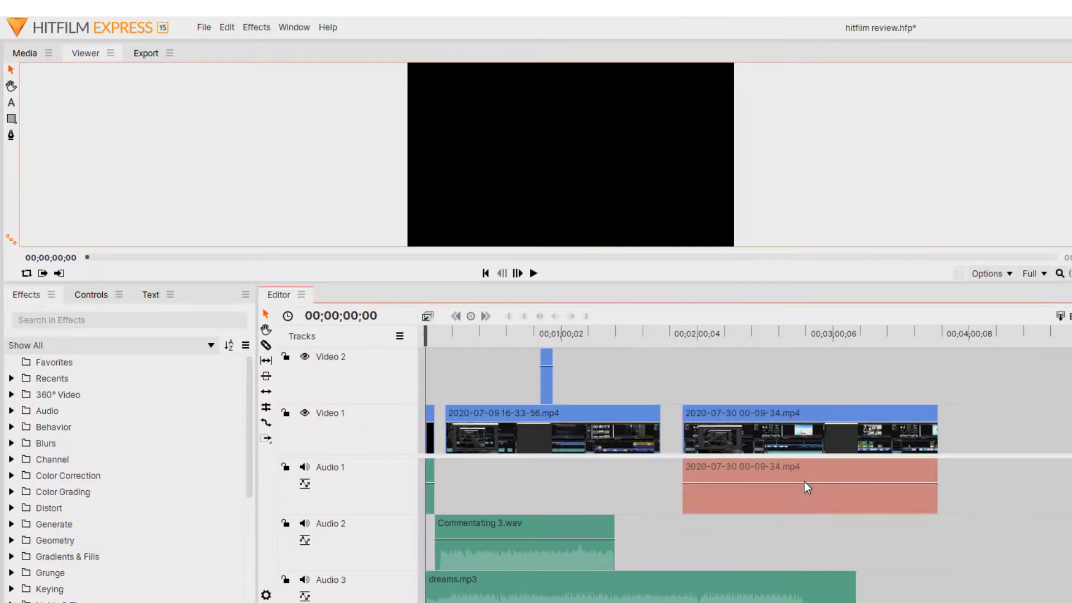
Step: Drag the playhead to roughly 00;00;13;11 on the timeline ruler
{"action": "left_click_drag", "start_coordinate": [435, 349], "coordinate": [455, 334]}
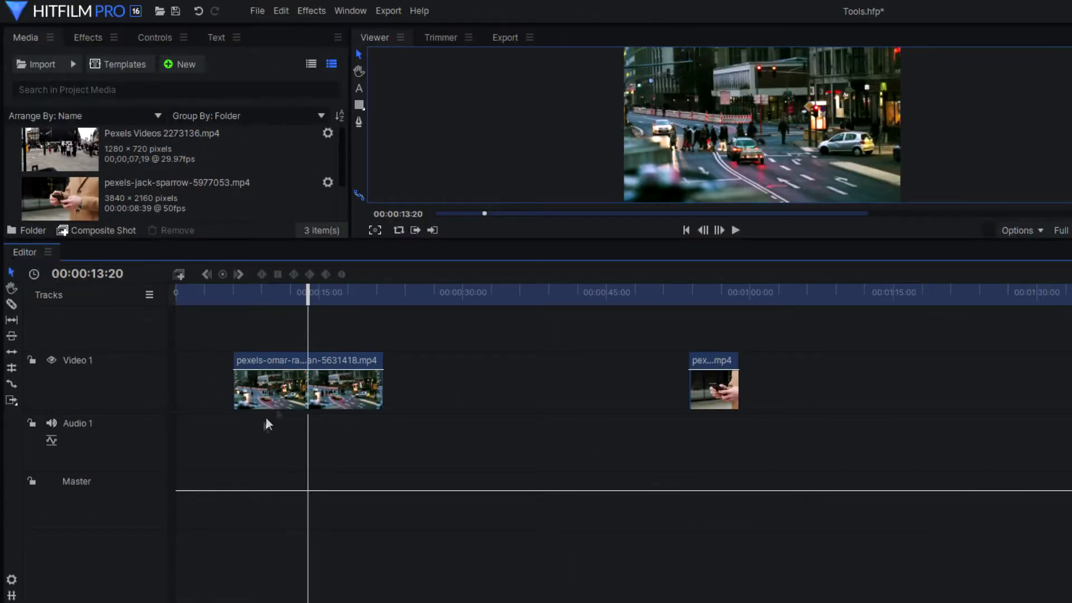
Step: Place Pexels Videos 2273136.mp4 after the first clip on Video 1 and trim the first clip's ends
{"action": "mouse_move", "coordinate": [281, 387]}
{"action": "left_mouse_down"}
{"action": "mouse_move", "coordinate": [336, 389]}
{"action": "mouse_move", "coordinate": [279, 389]}
{"action": "left_mouse_up"}
{"action": "mouse_move", "coordinate": [733, 399]}
{"action": "left_mouse_down"}
{"action": "mouse_move", "coordinate": [701, 391]}
{"action": "mouse_move", "coordinate": [718, 391]}
{"action": "left_mouse_up"}
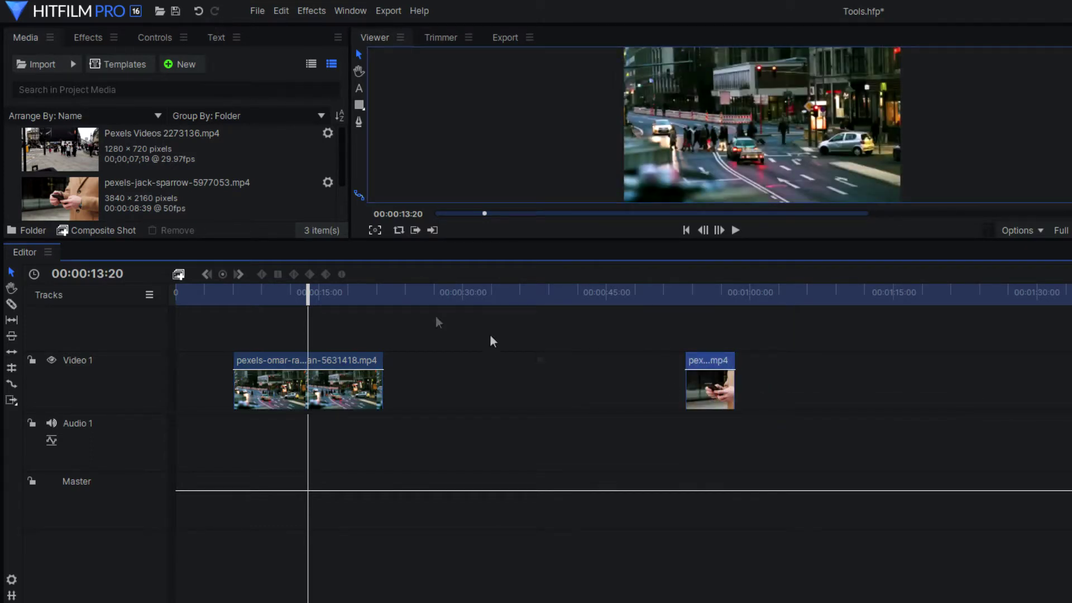
{"action": "left_click_drag", "start_coordinate": [120, 147], "coordinate": [470, 382]}
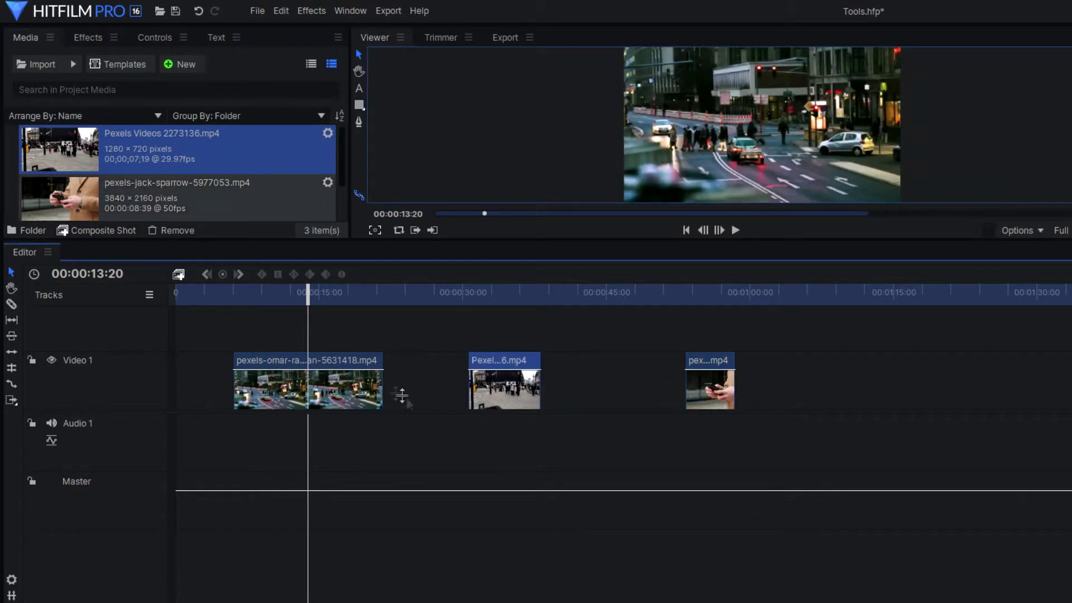
{"action": "left_click_drag", "start_coordinate": [385, 388], "coordinate": [343, 391]}
{"action": "left_click_drag", "start_coordinate": [235, 391], "coordinate": [278, 391]}
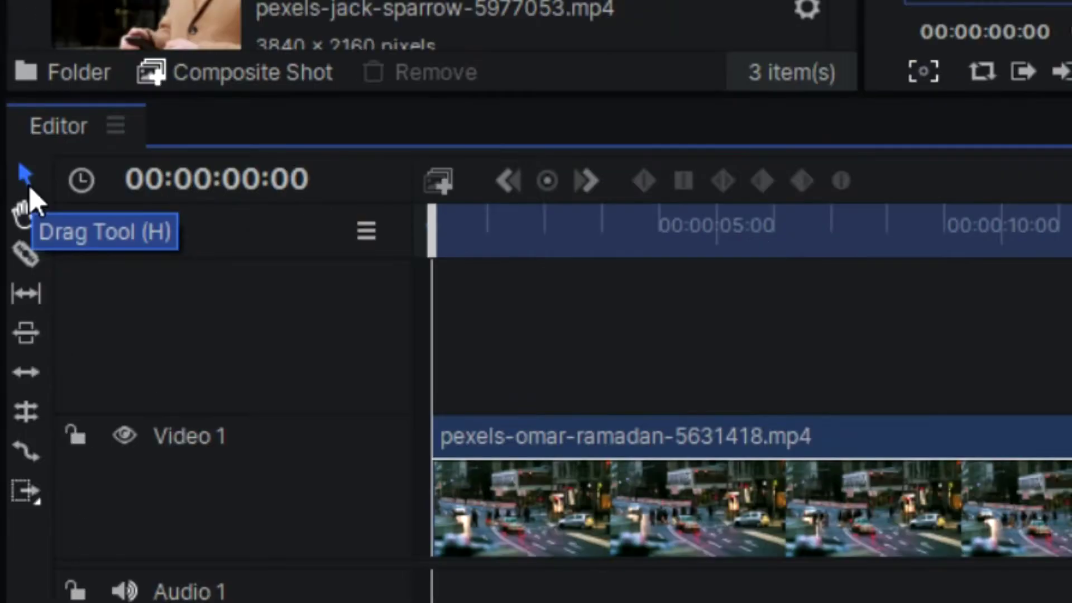
Step: Pan the timeline with the Drag Tool (H) to bring Pexels Videos 2273136.mp4 into view
{"action": "left_click", "coordinate": [12, 261]}
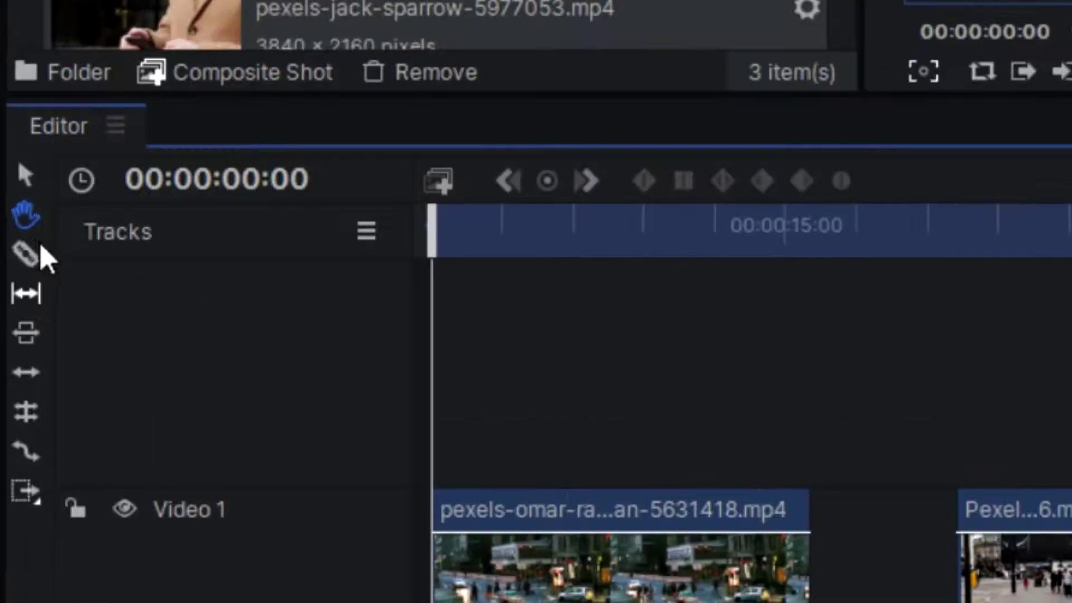
Step: Slice the first clip in three places and the Pexels Videos 2273136.mp4 clip twice
{"action": "left_click", "coordinate": [14, 277]}
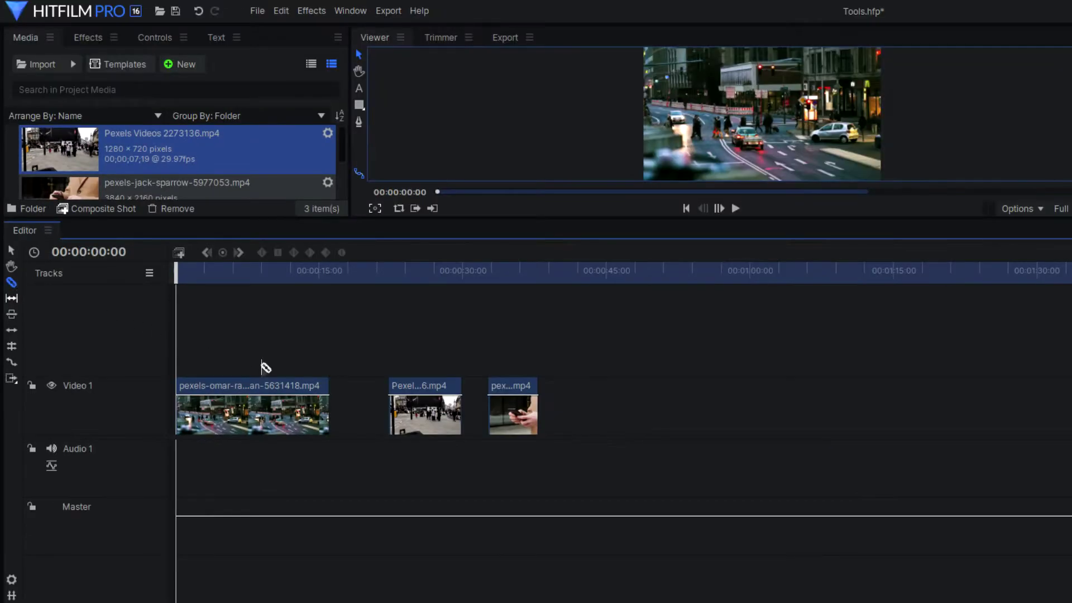
{"action": "left_click", "coordinate": [201, 406]}
{"action": "left_click", "coordinate": [236, 406]}
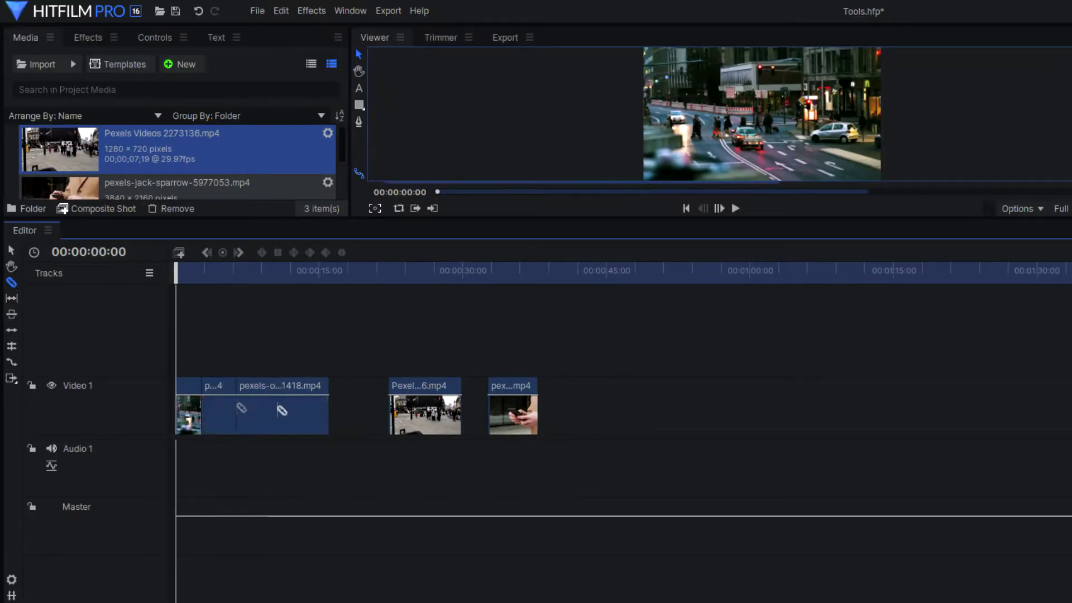
{"action": "left_click", "coordinate": [283, 411]}
{"action": "left_click", "coordinate": [412, 411]}
{"action": "left_click", "coordinate": [442, 410]}
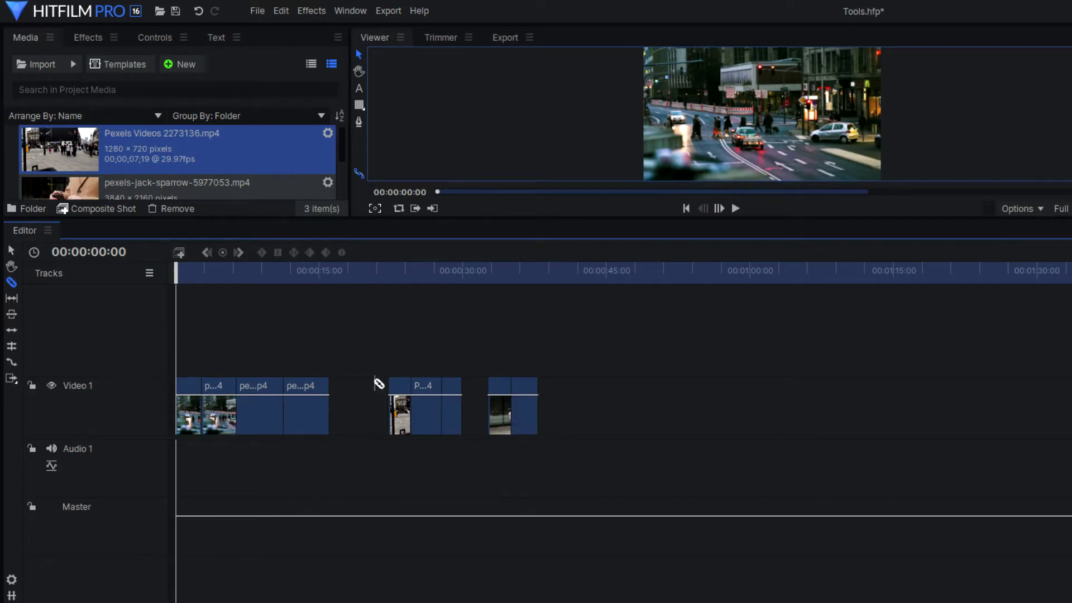
Step: Delete two pieces of the first clip and the end piece of the last clip, leaving gaps
{"action": "left_click", "coordinate": [11, 248]}
{"action": "left_click", "coordinate": [219, 412]}
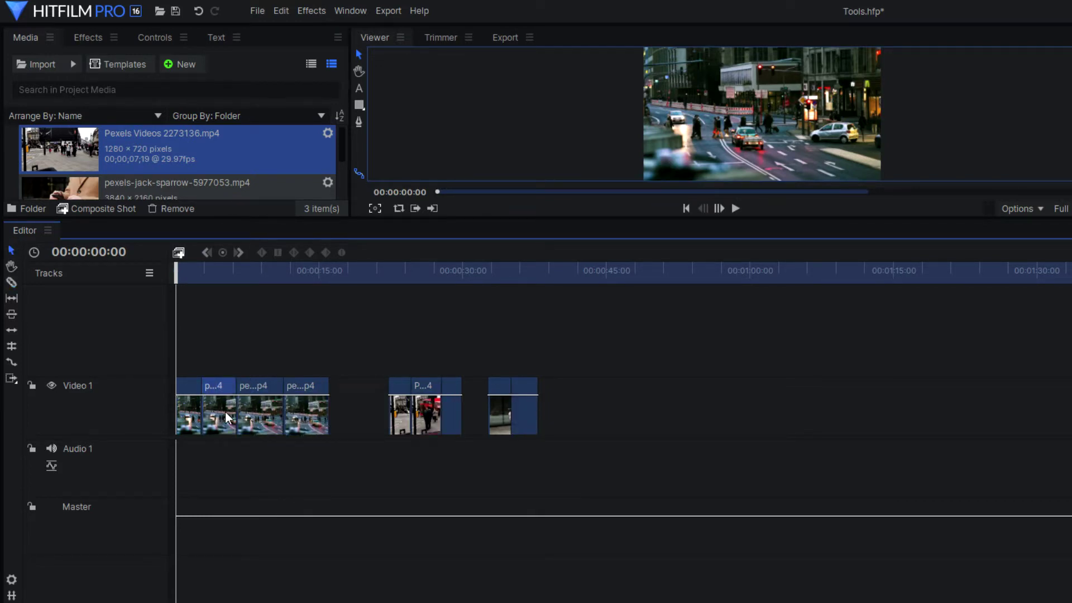
{"action": "key", "text": "Delete"}
{"action": "left_click", "coordinate": [296, 412]}
{"action": "key", "text": "Delete"}
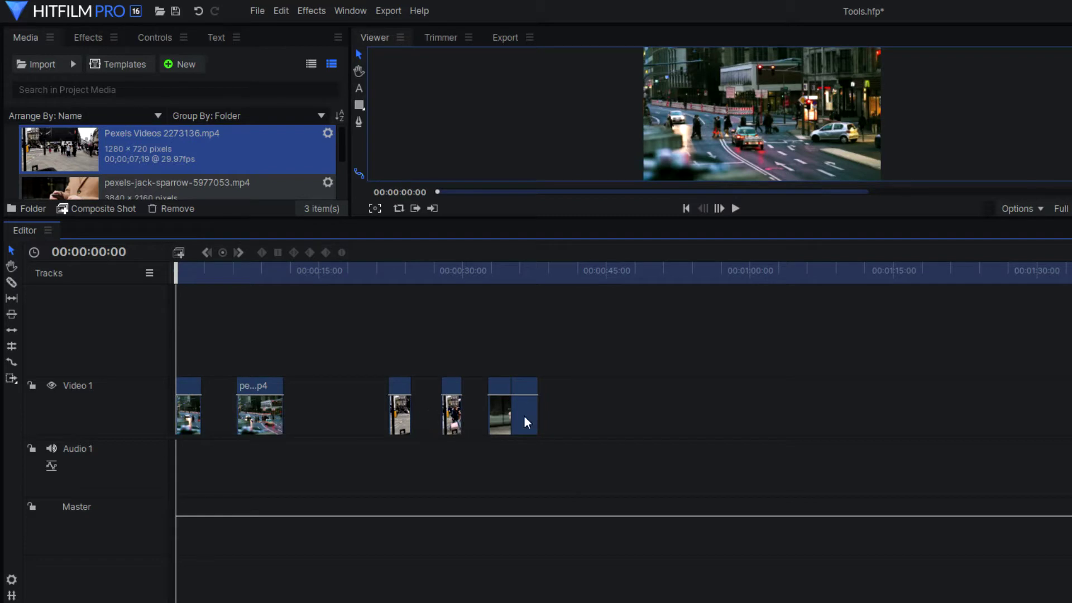
{"action": "left_click", "coordinate": [524, 417]}
{"action": "key", "text": "Delete"}
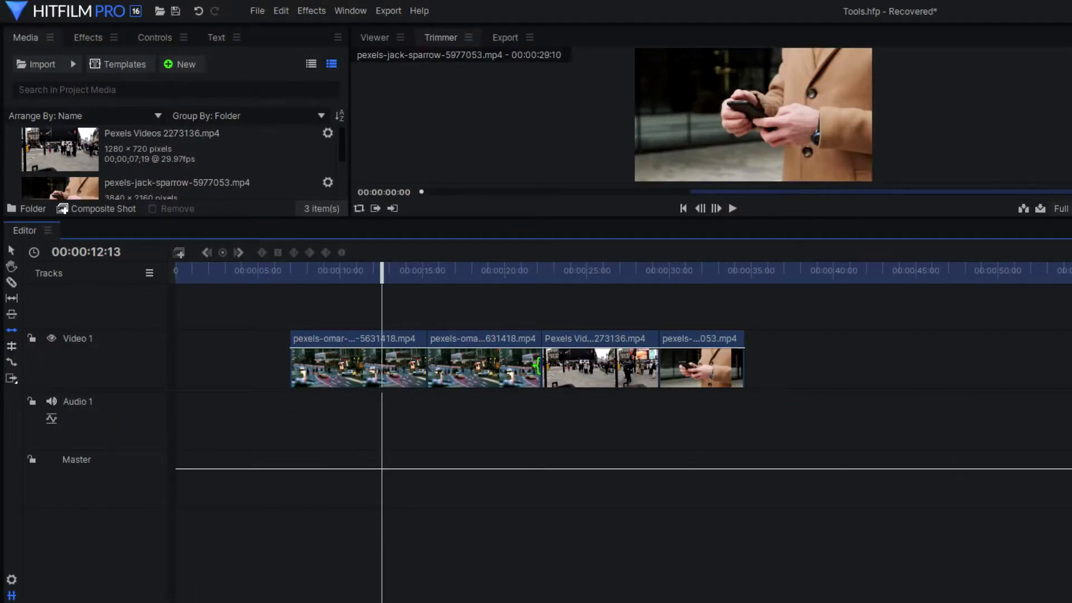
Step: Ripple-trim clips 2 and 3, compare with a normal Selection trim, then ripple-trim clip 3 again
{"action": "left_click_drag", "start_coordinate": [538, 366], "coordinate": [506, 331]}
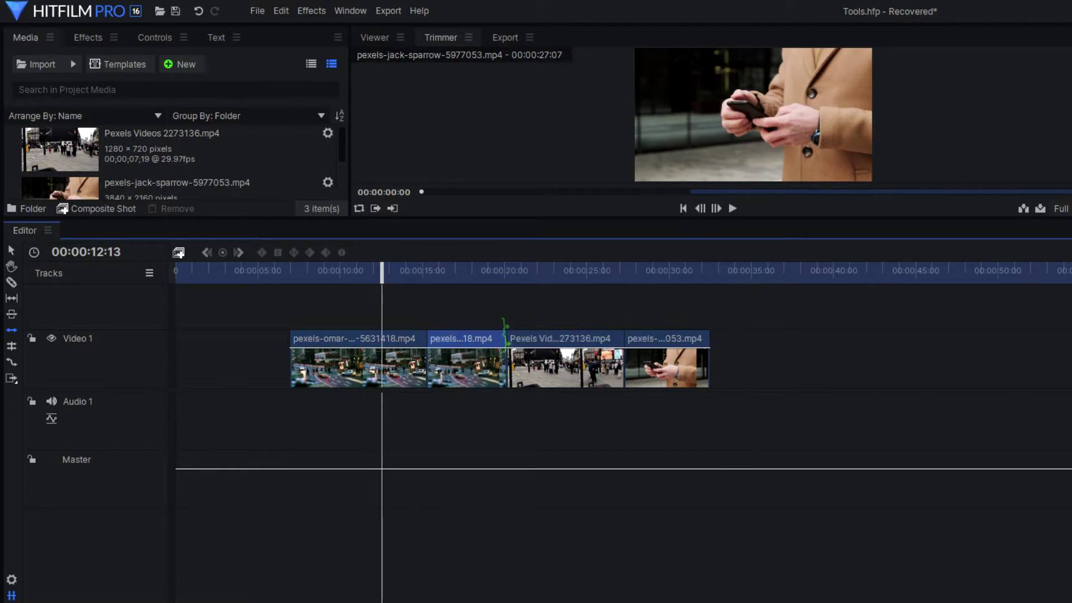
{"action": "left_click_drag", "start_coordinate": [624, 366], "coordinate": [595, 346]}
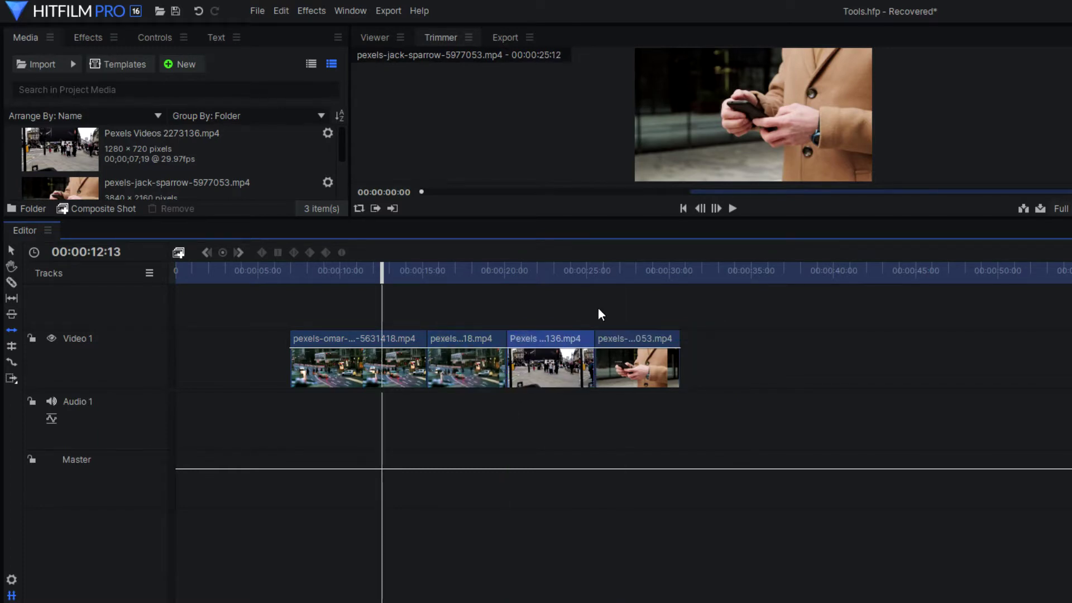
{"action": "left_click", "coordinate": [12, 249]}
{"action": "left_click_drag", "start_coordinate": [637, 366], "coordinate": [663, 367]}
{"action": "mouse_move", "coordinate": [589, 370]}
{"action": "left_mouse_down"}
{"action": "mouse_move", "coordinate": [623, 372]}
{"action": "mouse_move", "coordinate": [579, 367]}
{"action": "left_mouse_up"}
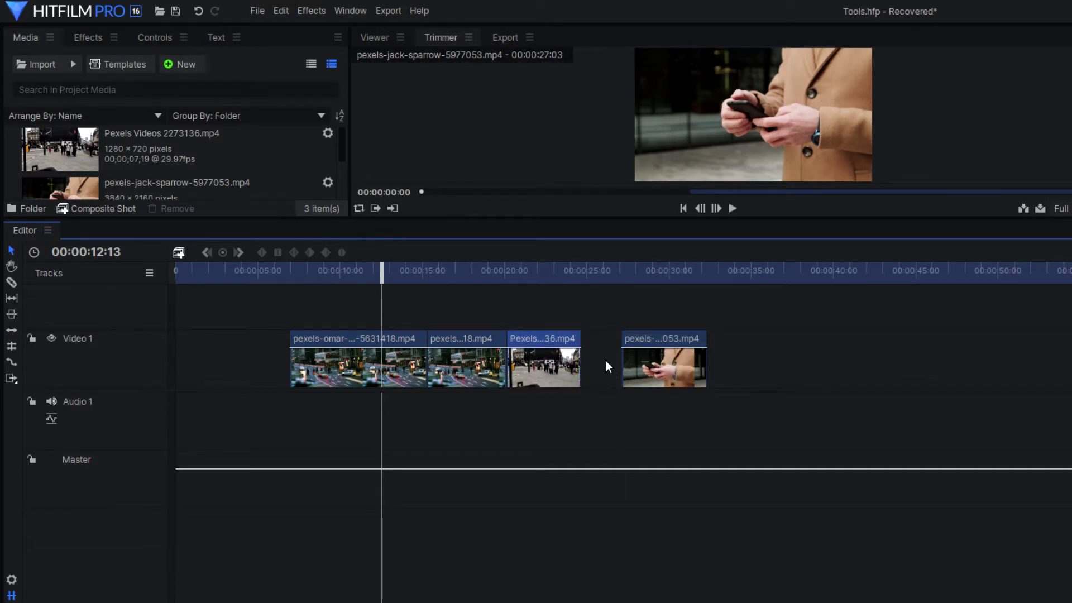
{"action": "left_click_drag", "start_coordinate": [582, 364], "coordinate": [621, 369]}
{"action": "left_click", "coordinate": [12, 330]}
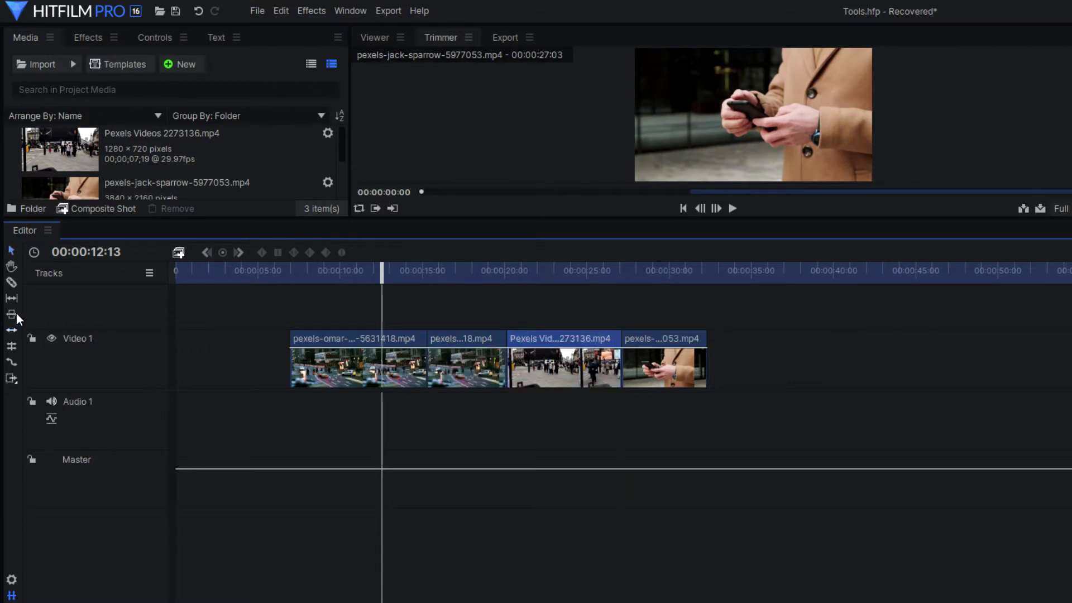
{"action": "left_click_drag", "start_coordinate": [624, 363], "coordinate": [579, 366]}
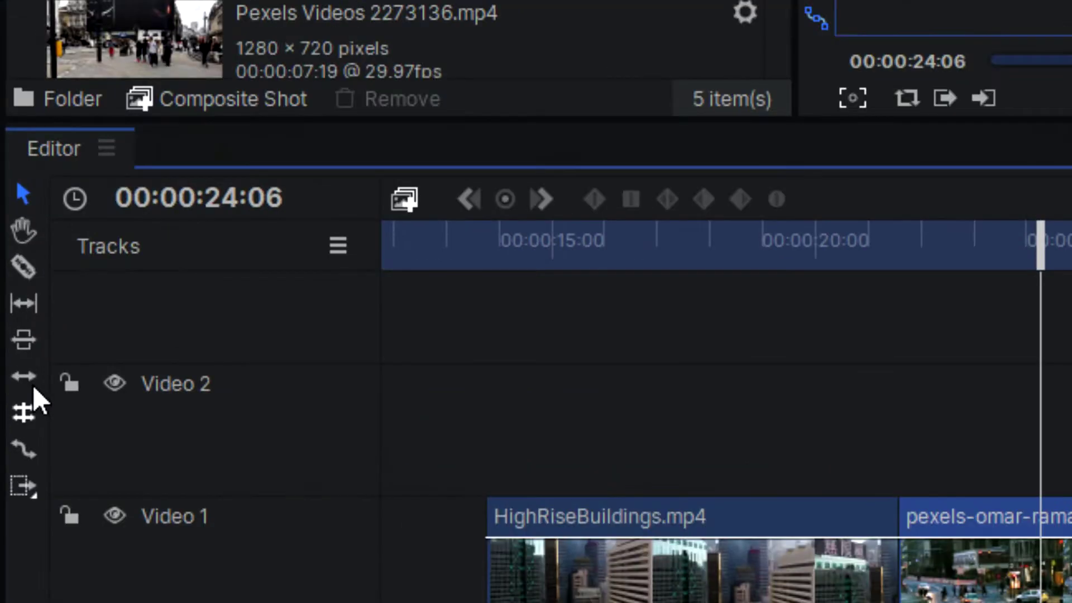
Step: Roll the HighRiseBuildings/pexels-omar cut earlier and later, and the pexels-omar/Pexels Videos cut later
{"action": "left_click", "coordinate": [33, 386]}
{"action": "left_click_drag", "start_coordinate": [394, 430], "coordinate": [379, 427]}
{"action": "left_click_drag", "start_coordinate": [571, 428], "coordinate": [594, 430]}
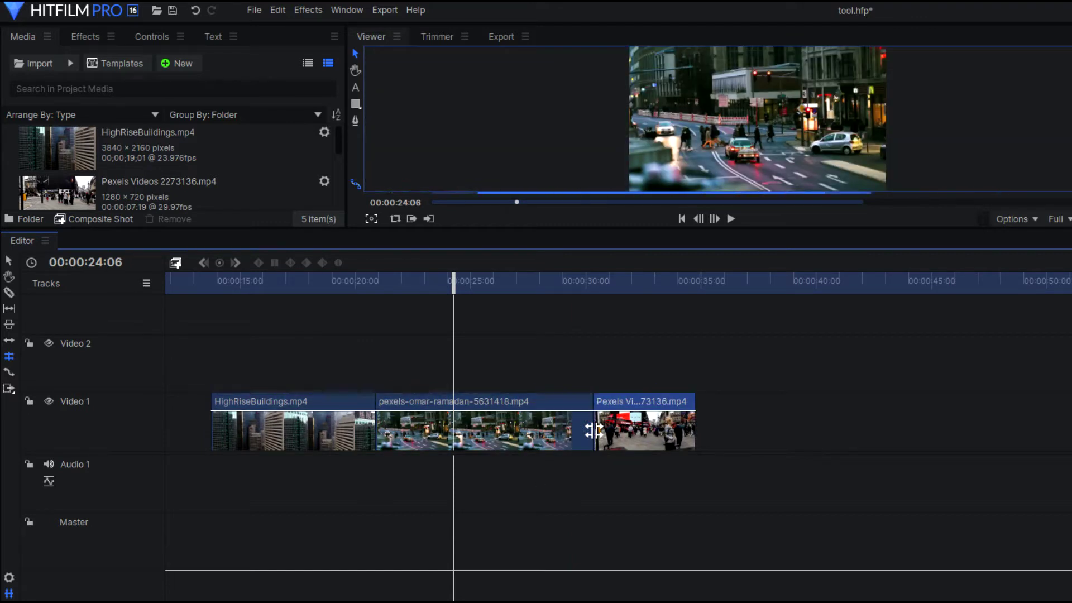
{"action": "left_click_drag", "start_coordinate": [376, 430], "coordinate": [409, 429]}
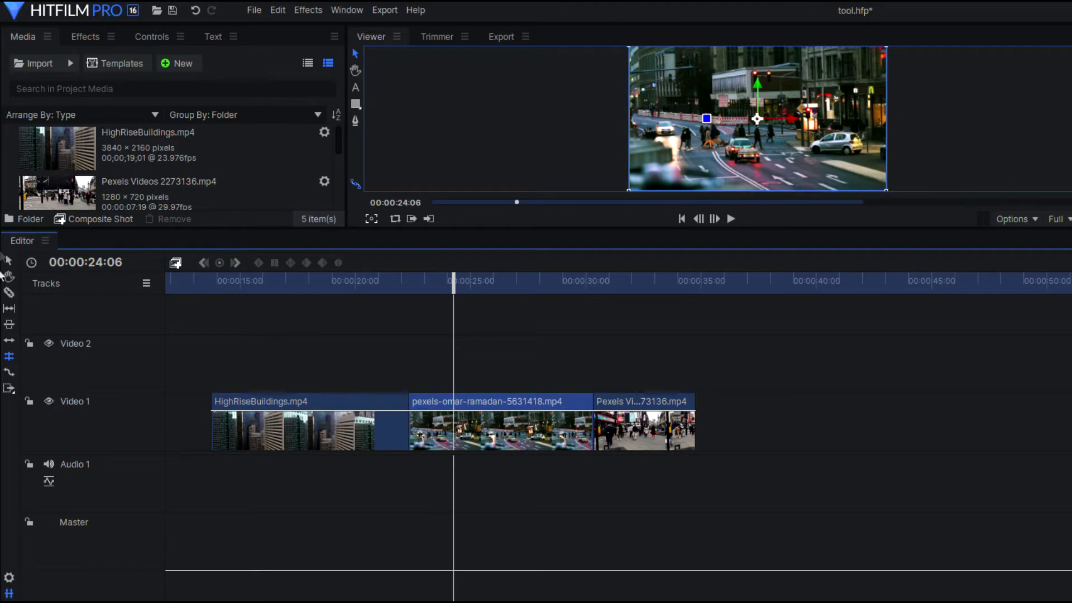
Step: Trim pexels-omar's start, extend HighRiseBuildings to close the gap, then roll both cuts earlier
{"action": "left_click_drag", "start_coordinate": [407, 429], "coordinate": [431, 428]}
{"action": "left_click_drag", "start_coordinate": [593, 428], "coordinate": [579, 430]}
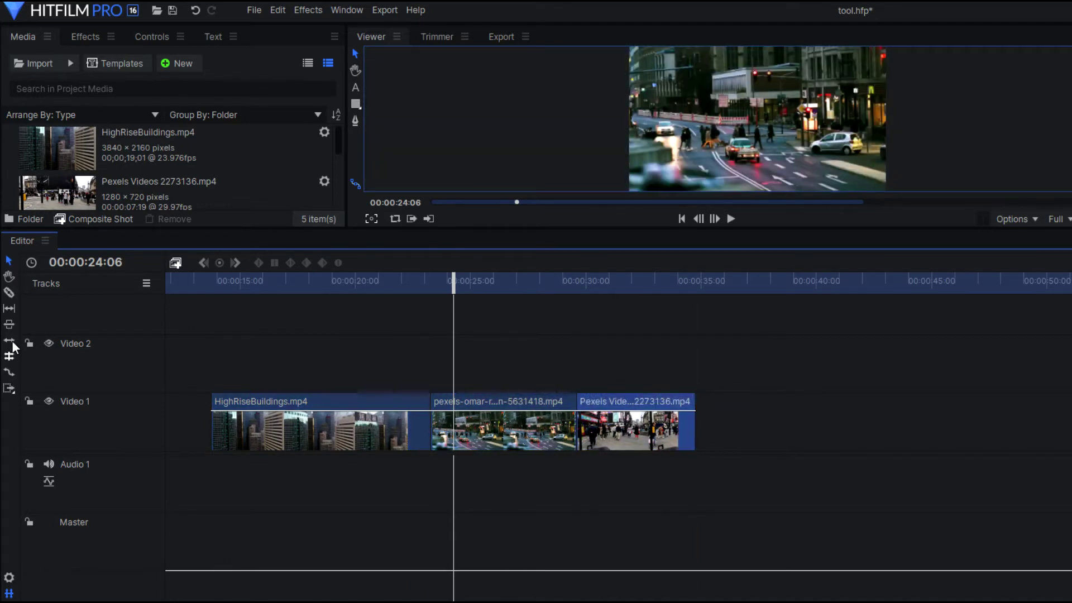
{"action": "left_click", "coordinate": [10, 355]}
{"action": "left_click_drag", "start_coordinate": [430, 429], "coordinate": [406, 428]}
{"action": "left_click_drag", "start_coordinate": [575, 430], "coordinate": [556, 431]}
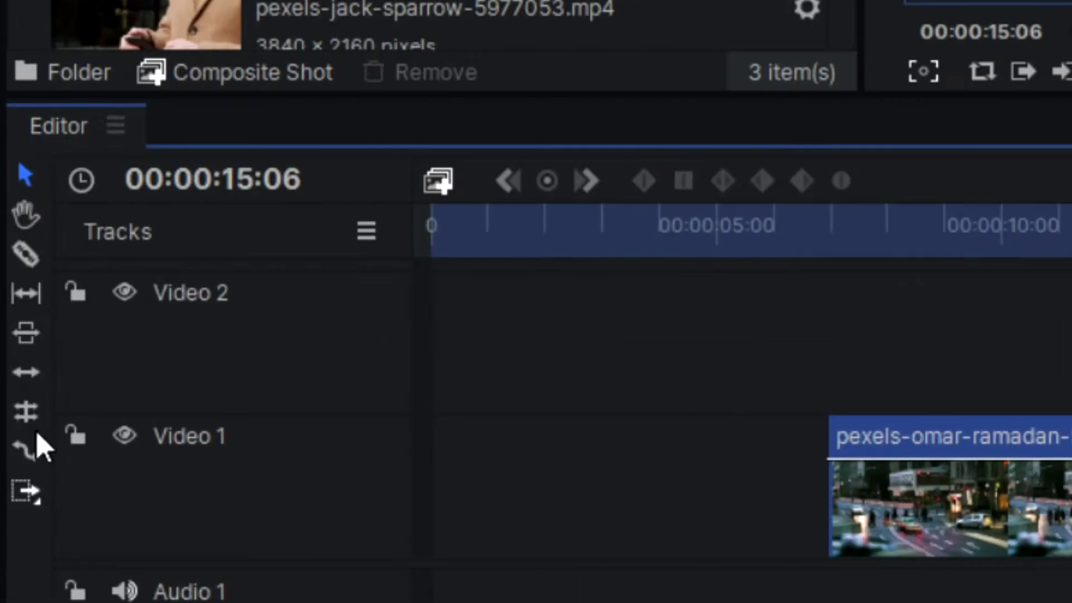
Step: Rate-stretch pexels-omar-ramadan-5631418.mp4 shorter to speed it up, and play it from about 7 seconds
{"action": "left_click", "coordinate": [36, 444]}
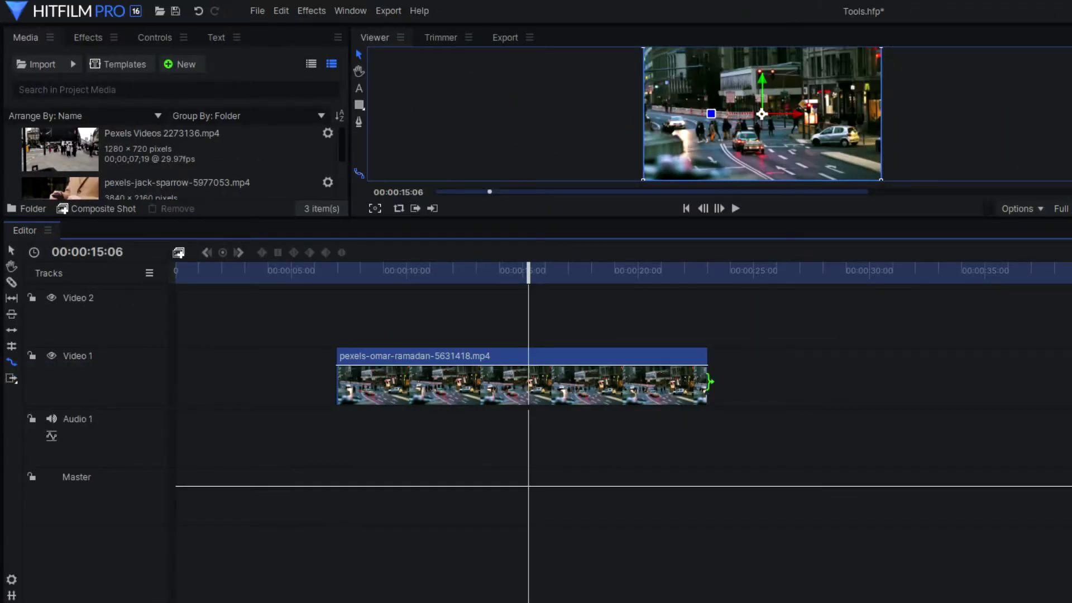
{"action": "left_click_drag", "start_coordinate": [708, 382], "coordinate": [578, 391]}
{"action": "left_click", "coordinate": [356, 258]}
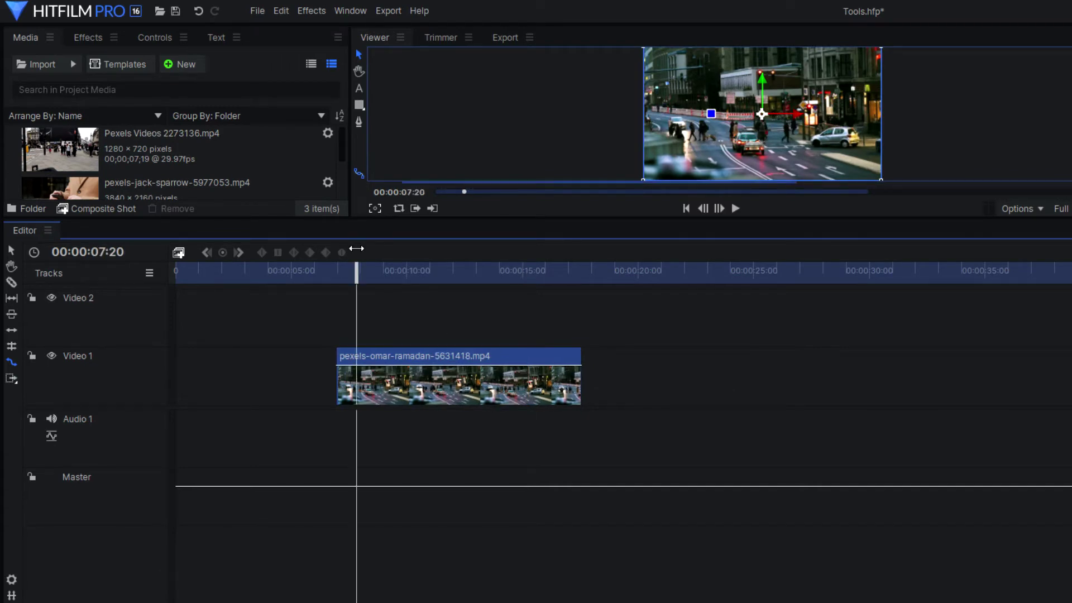
{"action": "left_click", "coordinate": [735, 208]}
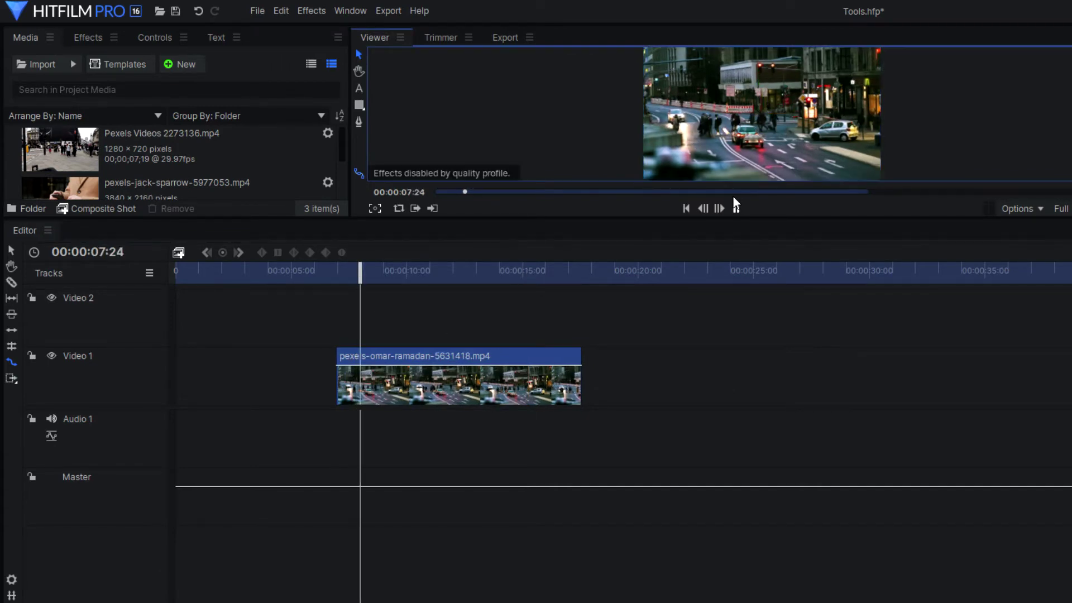
{"action": "left_click", "coordinate": [736, 208]}
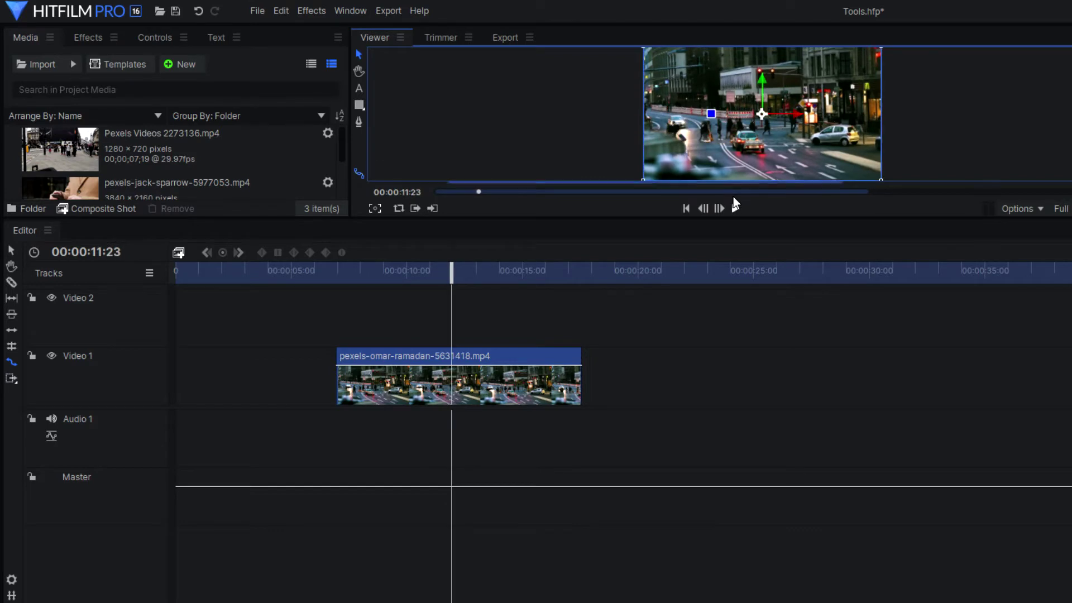
Step: Confirm Speed/Duration, then stretch the clip out to 17:10 to slow it down
{"action": "right_click", "coordinate": [484, 365]}
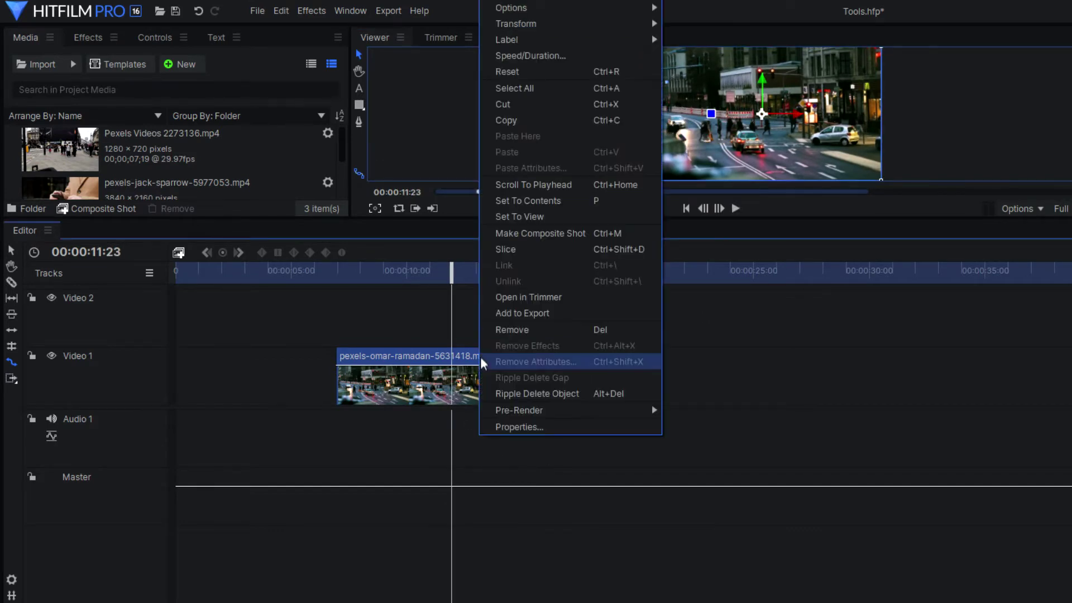
{"action": "left_click", "coordinate": [546, 55]}
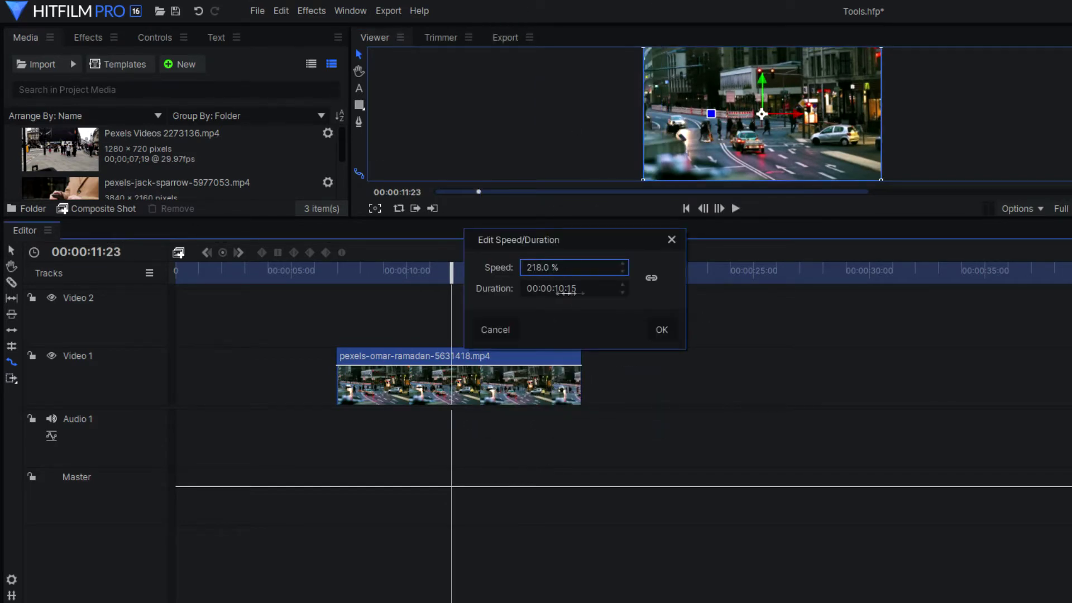
{"action": "left_click", "coordinate": [662, 329]}
{"action": "left_click_drag", "start_coordinate": [582, 368], "coordinate": [857, 382]}
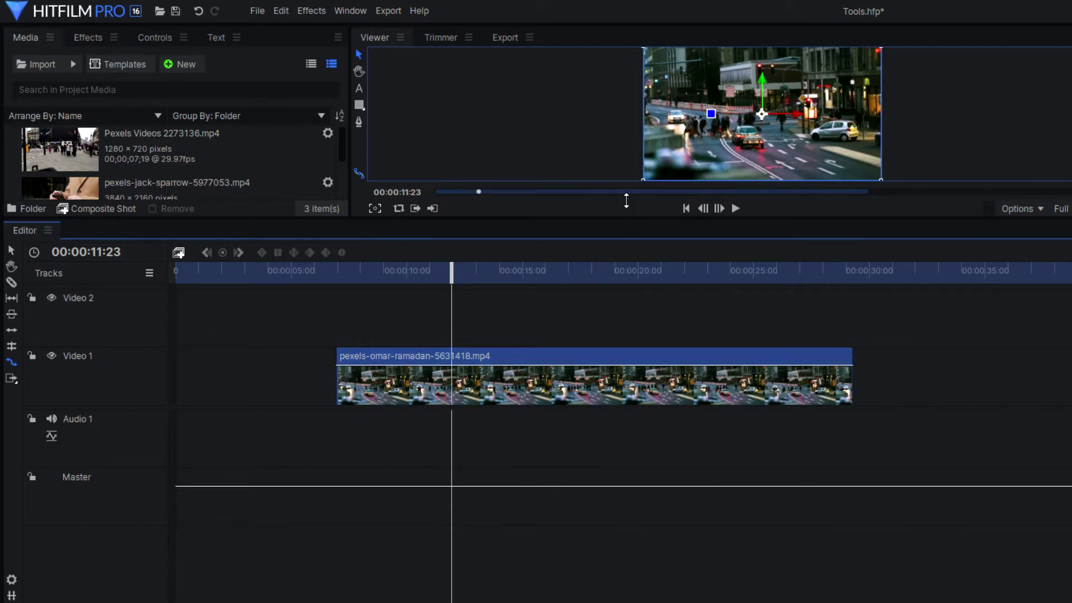
{"action": "left_click_drag", "start_coordinate": [626, 201], "coordinate": [626, 250]}
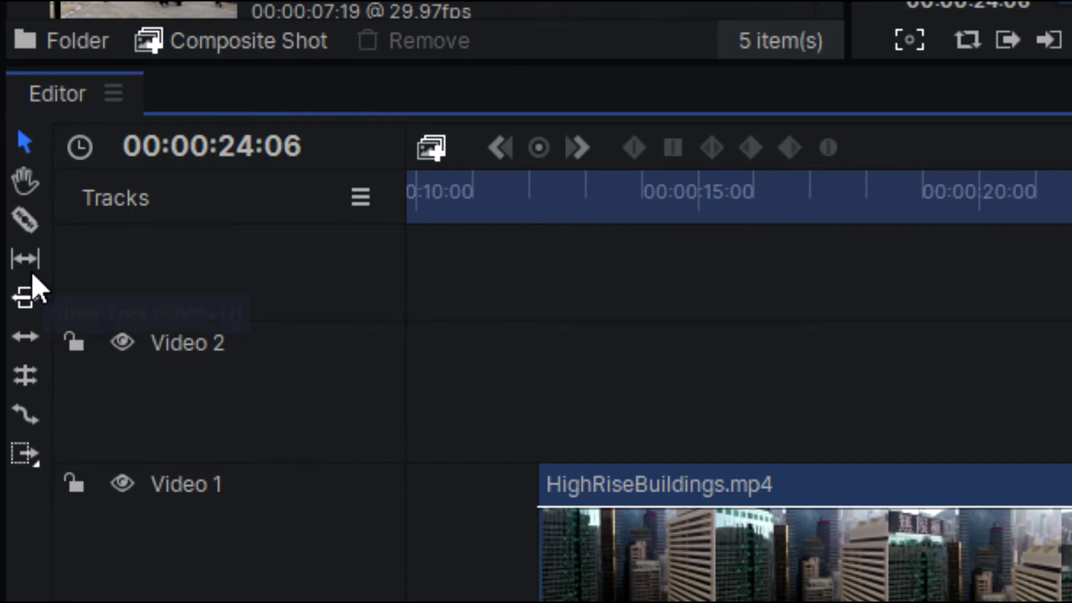
{"action": "left_click", "coordinate": [32, 277]}
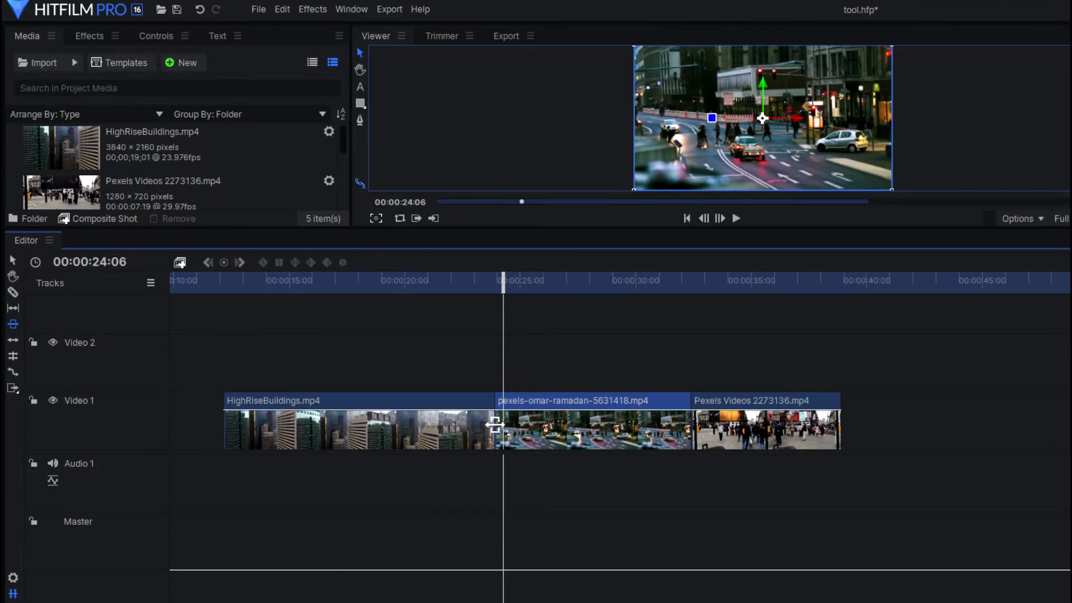
Step: Slide pexels-omar-ramadan left and right between its neighbours, then move the cut before Pexels Videos earlier
{"action": "left_click_drag", "start_coordinate": [494, 425], "coordinate": [468, 427]}
{"action": "left_click_drag", "start_coordinate": [670, 429], "coordinate": [699, 428]}
{"action": "mouse_move", "coordinate": [471, 427]}
{"action": "left_mouse_down"}
{"action": "mouse_move", "coordinate": [429, 426]}
{"action": "mouse_move", "coordinate": [503, 424]}
{"action": "mouse_move", "coordinate": [481, 424]}
{"action": "left_mouse_up"}
{"action": "left_click", "coordinate": [13, 260]}
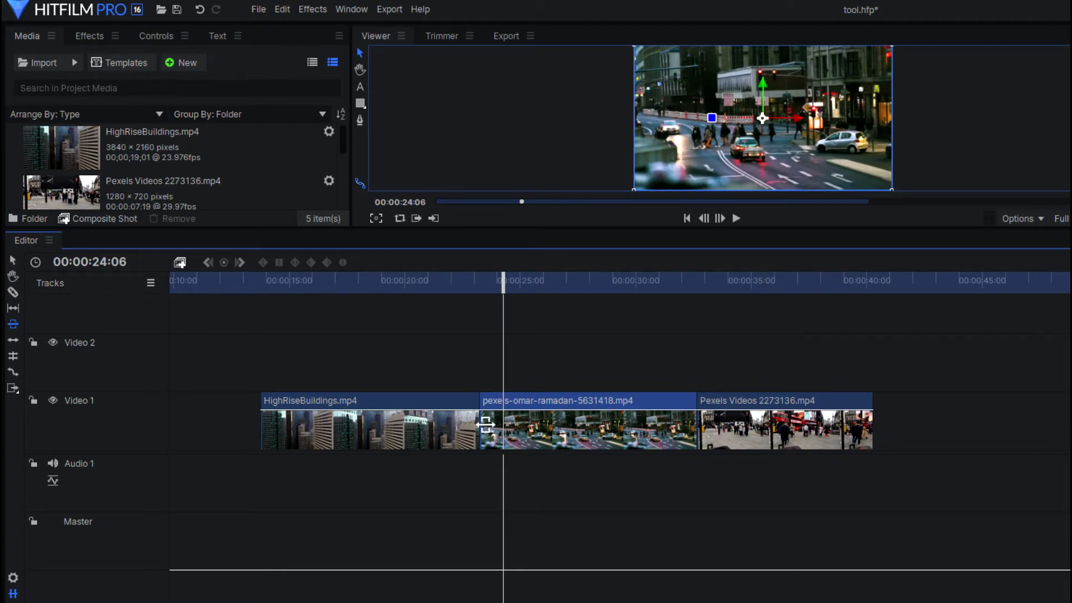
{"action": "left_click_drag", "start_coordinate": [480, 425], "coordinate": [535, 424]}
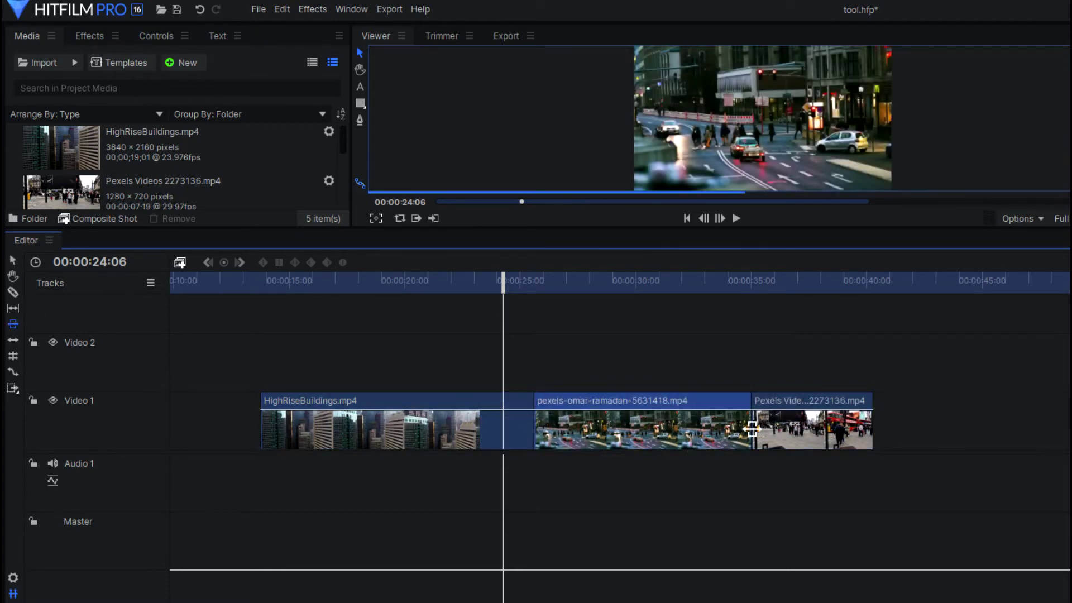
{"action": "left_click_drag", "start_coordinate": [752, 429], "coordinate": [725, 429]}
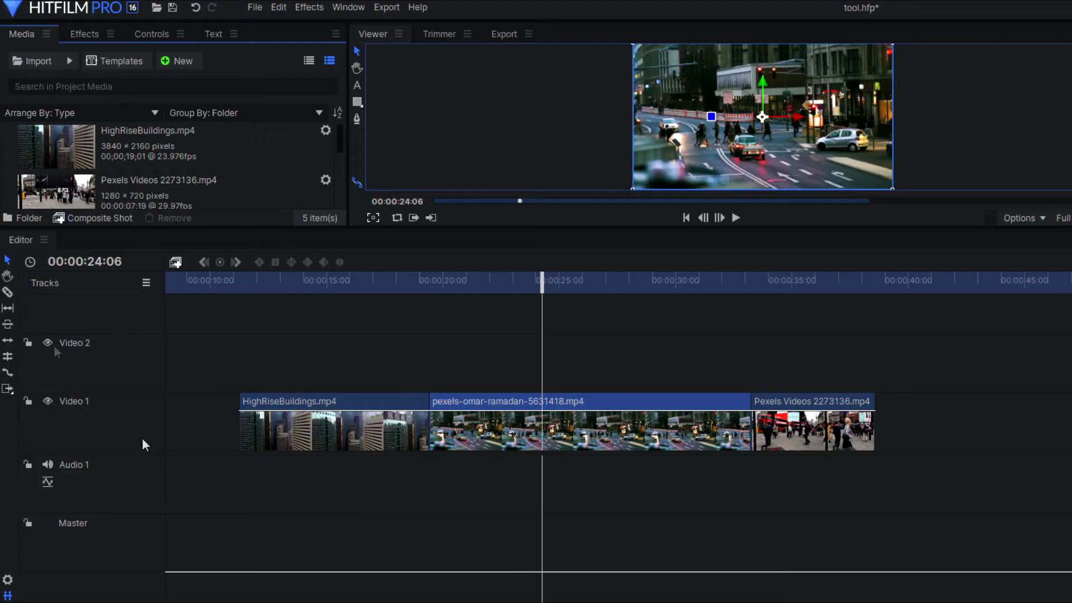
Step: Slip the footage inside the pexels-omar-ramadan clip to the left
{"action": "left_click", "coordinate": [7, 308]}
{"action": "left_click", "coordinate": [581, 428]}
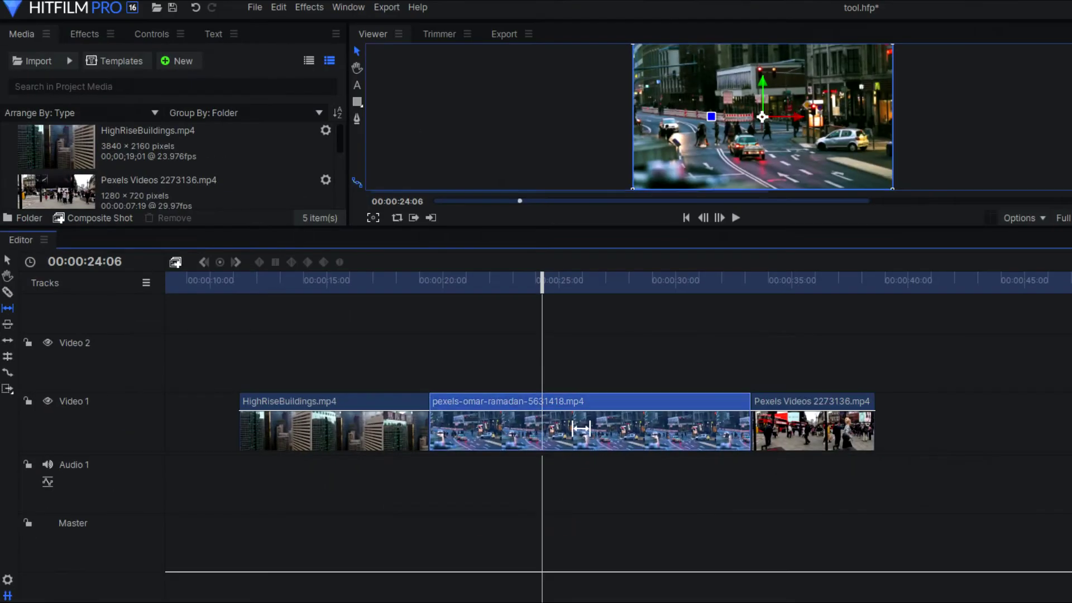
{"action": "left_click_drag", "start_coordinate": [580, 428], "coordinate": [524, 432]}
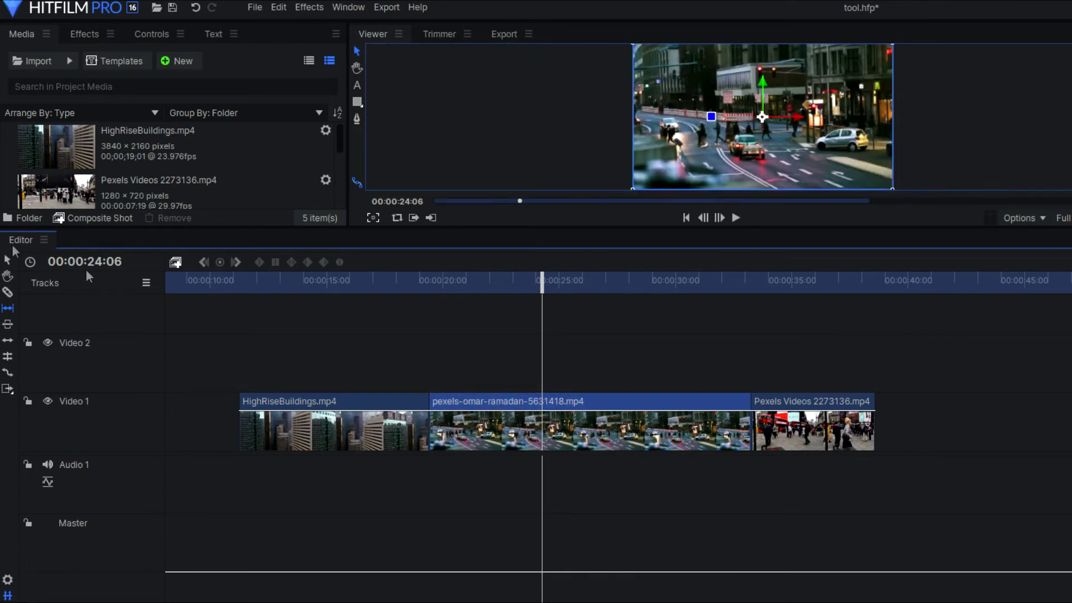
Step: Park both neighbours on Video 2, extend pexels-omar's edges, then butt the neighbours back on Video 1
{"action": "left_click_drag", "start_coordinate": [347, 434], "coordinate": [347, 371]}
{"action": "left_click_drag", "start_coordinate": [773, 437], "coordinate": [771, 356]}
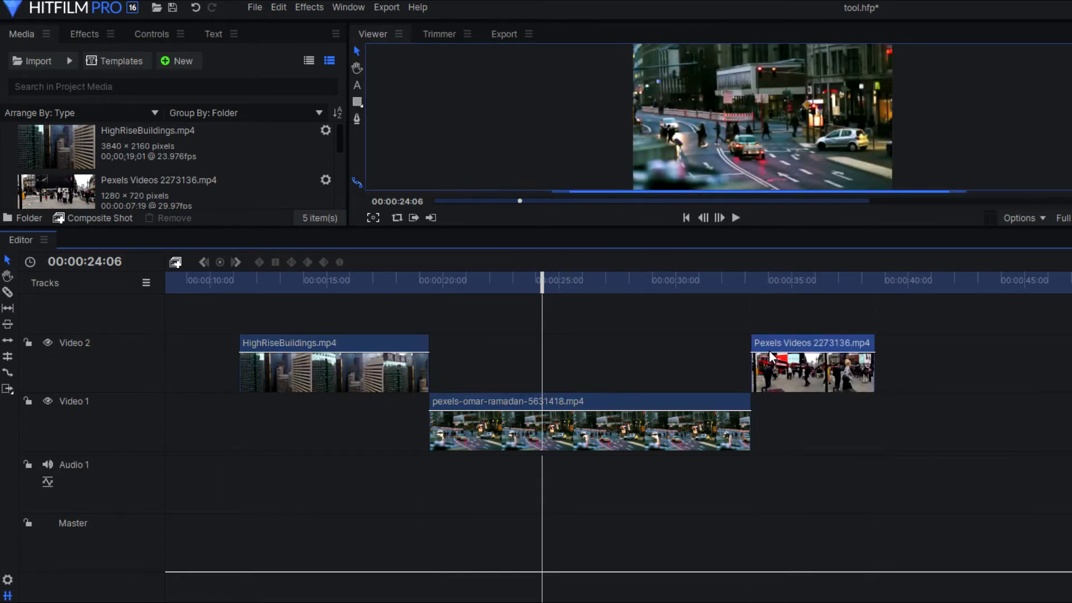
{"action": "left_click_drag", "start_coordinate": [423, 421], "coordinate": [386, 421]}
{"action": "left_click_drag", "start_coordinate": [754, 427], "coordinate": [813, 427]}
{"action": "mouse_move", "coordinate": [577, 412]}
{"action": "left_mouse_down"}
{"action": "mouse_move", "coordinate": [544, 412]}
{"action": "mouse_move", "coordinate": [571, 412]}
{"action": "left_mouse_up"}
{"action": "left_click_drag", "start_coordinate": [337, 380], "coordinate": [294, 399]}
{"action": "left_click_drag", "start_coordinate": [806, 369], "coordinate": [857, 397]}
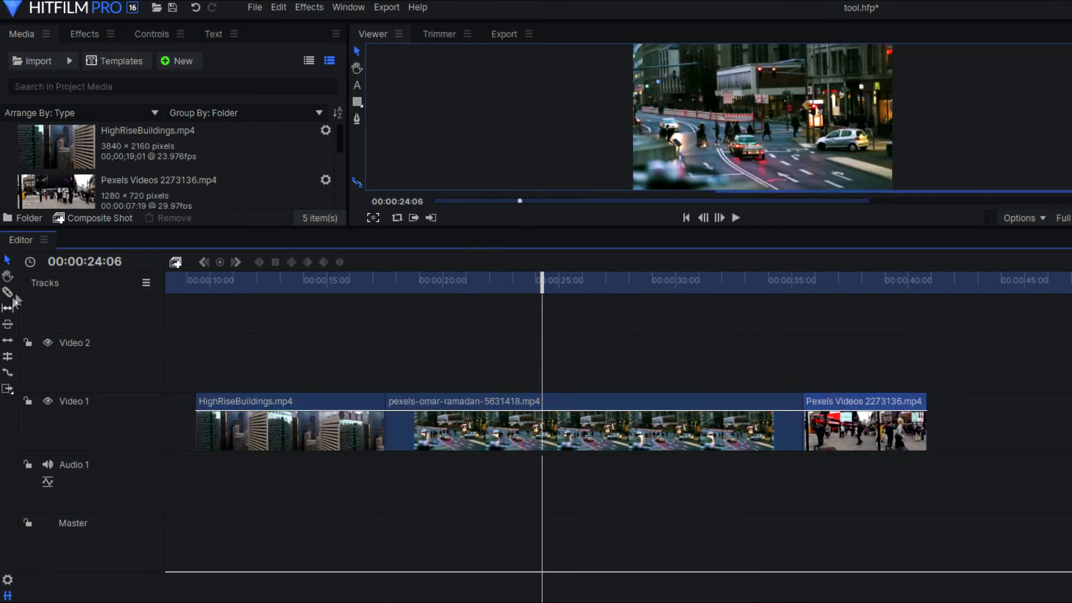
{"action": "left_click", "coordinate": [585, 436]}
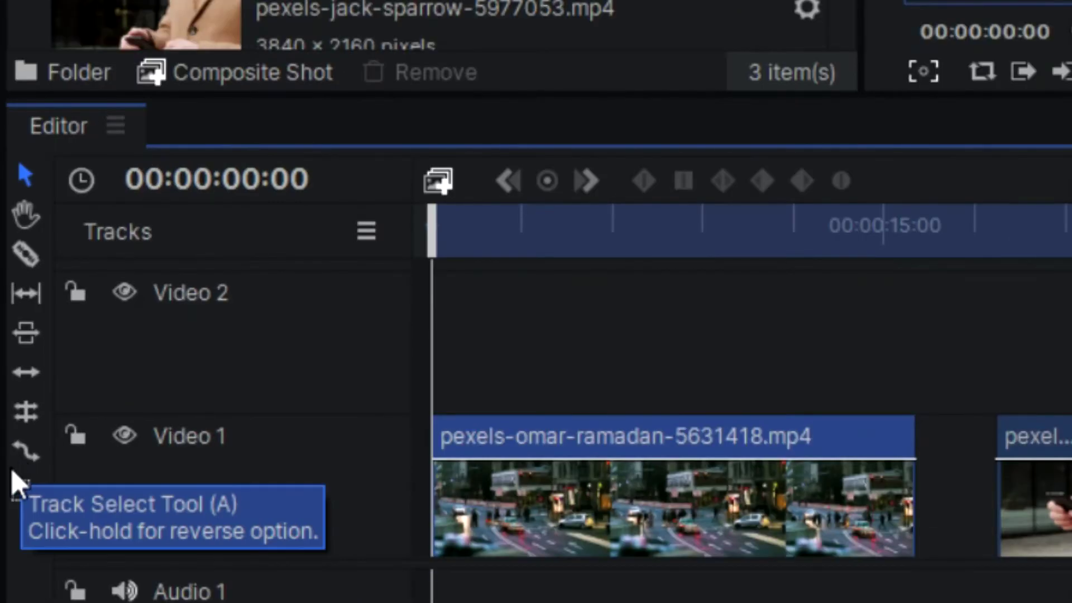
Step: Use Track Select to shift clips and everything after them later, then move them back
{"action": "left_click", "coordinate": [18, 489]}
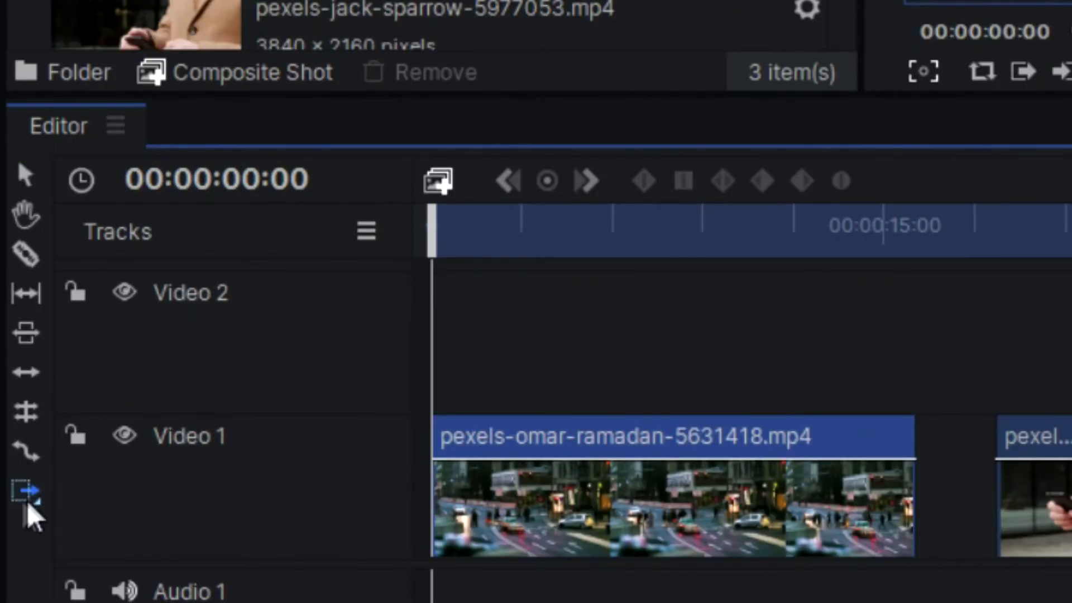
{"action": "mouse_move", "coordinate": [355, 388]}
{"action": "left_mouse_down"}
{"action": "mouse_move", "coordinate": [458, 393]}
{"action": "mouse_move", "coordinate": [348, 390]}
{"action": "left_mouse_up"}
{"action": "mouse_move", "coordinate": [420, 385]}
{"action": "left_mouse_down"}
{"action": "mouse_move", "coordinate": [509, 386]}
{"action": "mouse_move", "coordinate": [424, 388]}
{"action": "left_mouse_up"}
{"action": "left_click_drag", "start_coordinate": [326, 390], "coordinate": [348, 383]}
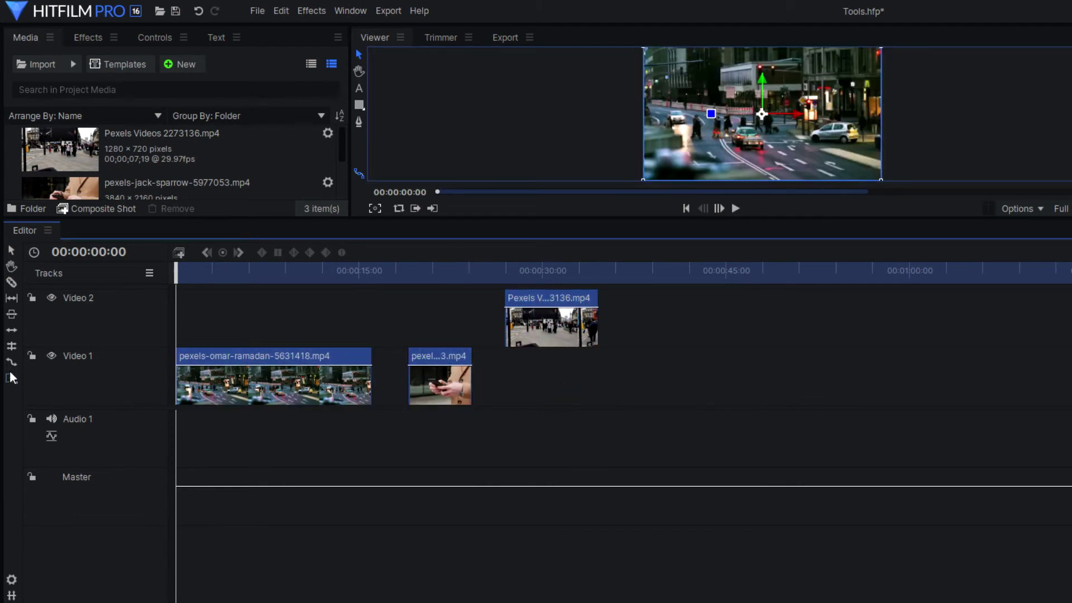
{"action": "mouse_move", "coordinate": [435, 386]}
{"action": "left_mouse_down"}
{"action": "mouse_move", "coordinate": [484, 382]}
{"action": "mouse_move", "coordinate": [430, 385]}
{"action": "left_mouse_up"}
{"action": "mouse_move", "coordinate": [543, 329]}
{"action": "left_mouse_down"}
{"action": "mouse_move", "coordinate": [576, 328]}
{"action": "mouse_move", "coordinate": [542, 331]}
{"action": "left_mouse_up"}
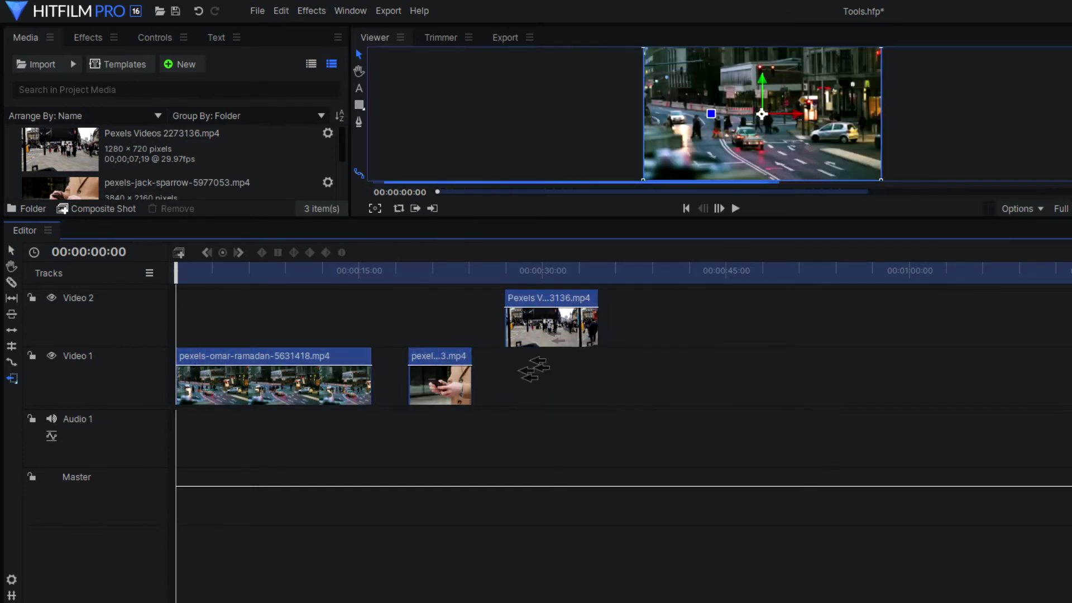
Step: Forward-track-select with Video 2 locked, then unlocked, and add Outro 2020.mp4 after the 2020-08-31 recording
{"action": "left_click", "coordinate": [15, 378]}
{"action": "left_click", "coordinate": [19, 377]}
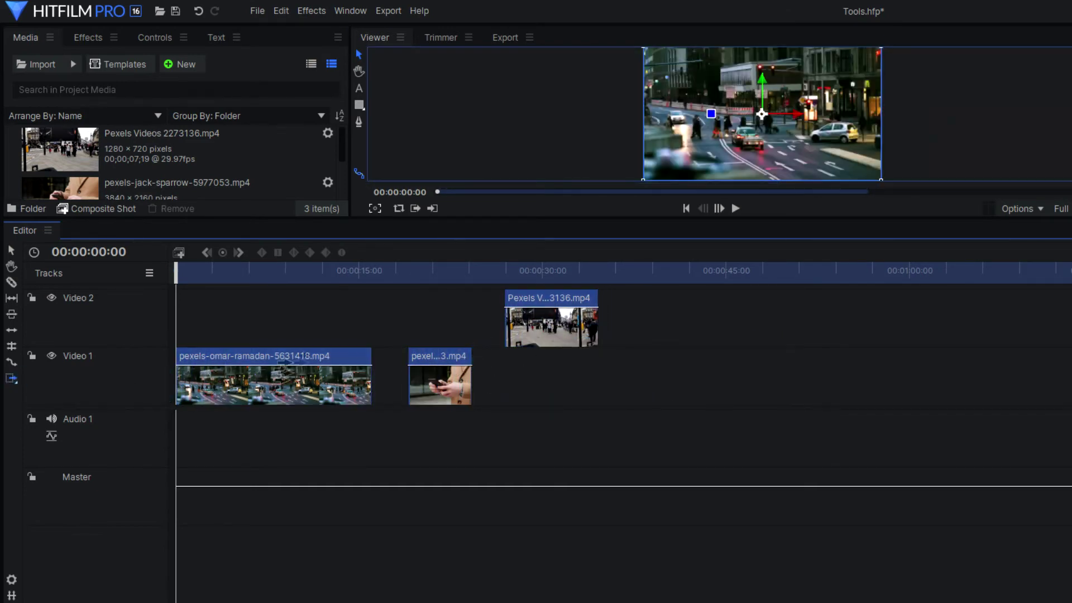
{"action": "left_click", "coordinate": [32, 298]}
{"action": "mouse_move", "coordinate": [378, 382]}
{"action": "left_mouse_down"}
{"action": "mouse_move", "coordinate": [450, 393]}
{"action": "mouse_move", "coordinate": [337, 382]}
{"action": "left_mouse_up"}
{"action": "left_click", "coordinate": [31, 297]}
{"action": "mouse_move", "coordinate": [417, 375]}
{"action": "left_mouse_down"}
{"action": "mouse_move", "coordinate": [501, 374]}
{"action": "mouse_move", "coordinate": [412, 380]}
{"action": "left_mouse_up"}
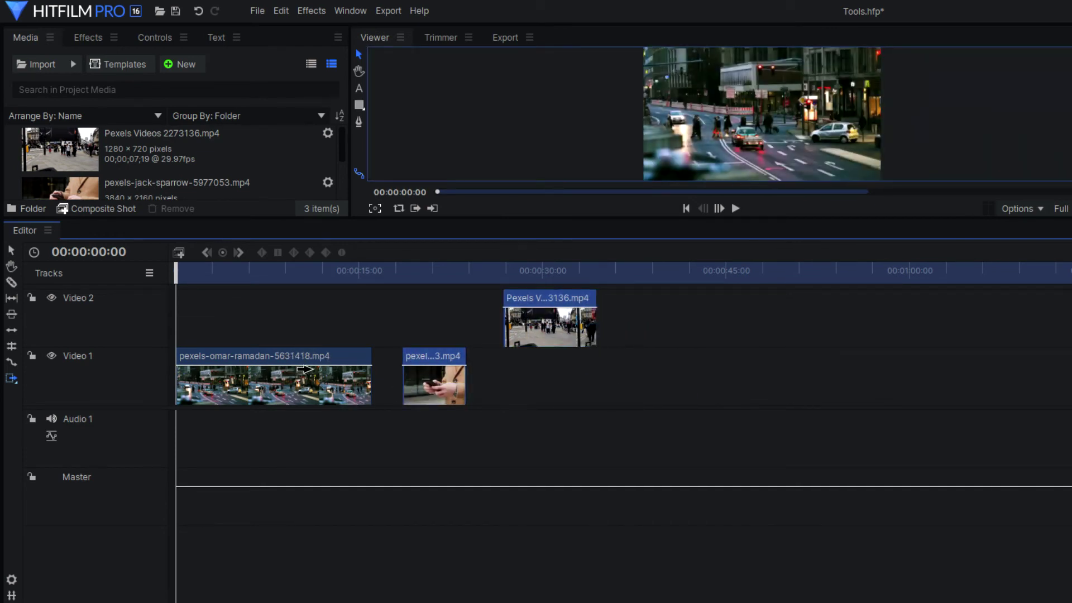
{"action": "mouse_move", "coordinate": [304, 371]}
{"action": "left_mouse_down"}
{"action": "mouse_move", "coordinate": [361, 377]}
{"action": "mouse_move", "coordinate": [303, 380]}
{"action": "left_mouse_up"}
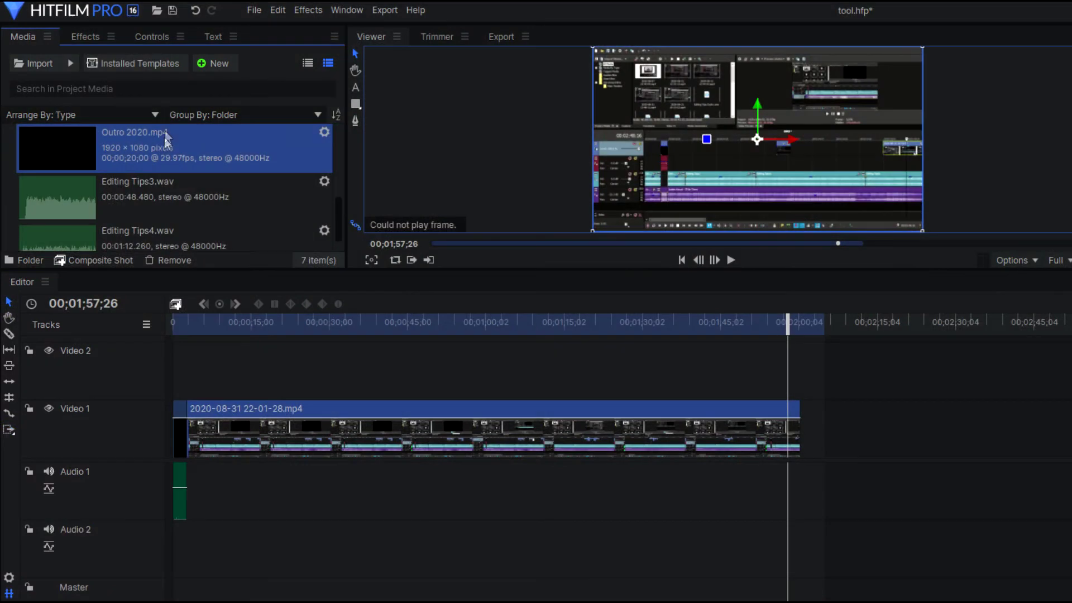
{"action": "left_click_drag", "start_coordinate": [168, 137], "coordinate": [804, 414]}
Step: Unlink the outro's audio from its video and delete only the audio clip
{"action": "right_click", "coordinate": [834, 496]}
{"action": "left_click", "coordinate": [884, 343]}
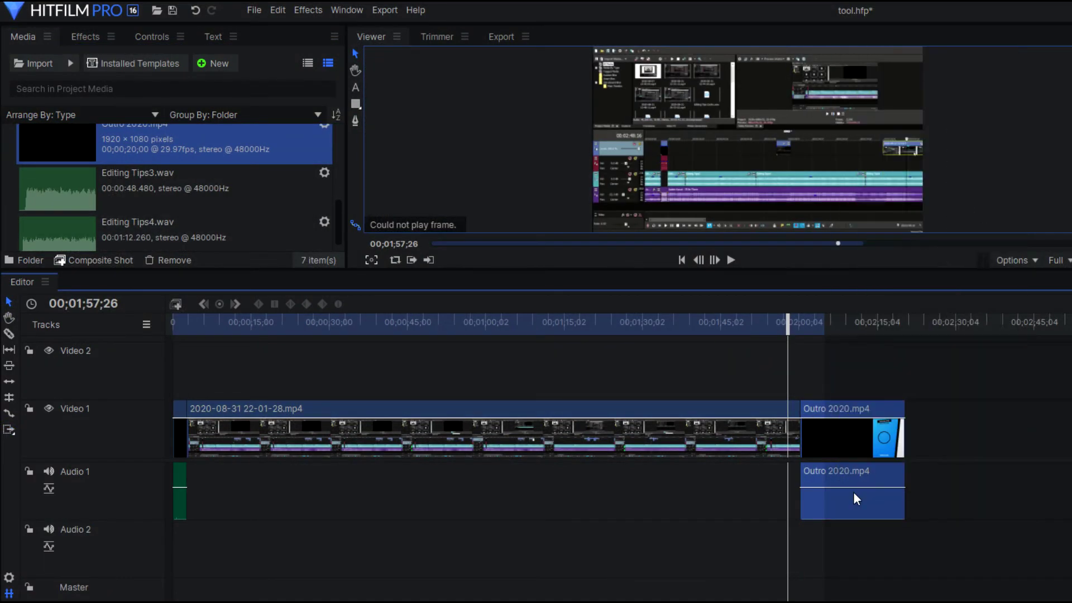
{"action": "key", "text": "Delete"}
{"action": "left_click", "coordinate": [194, 6]}
{"action": "left_click", "coordinate": [842, 502]}
{"action": "key", "text": "Delete"}
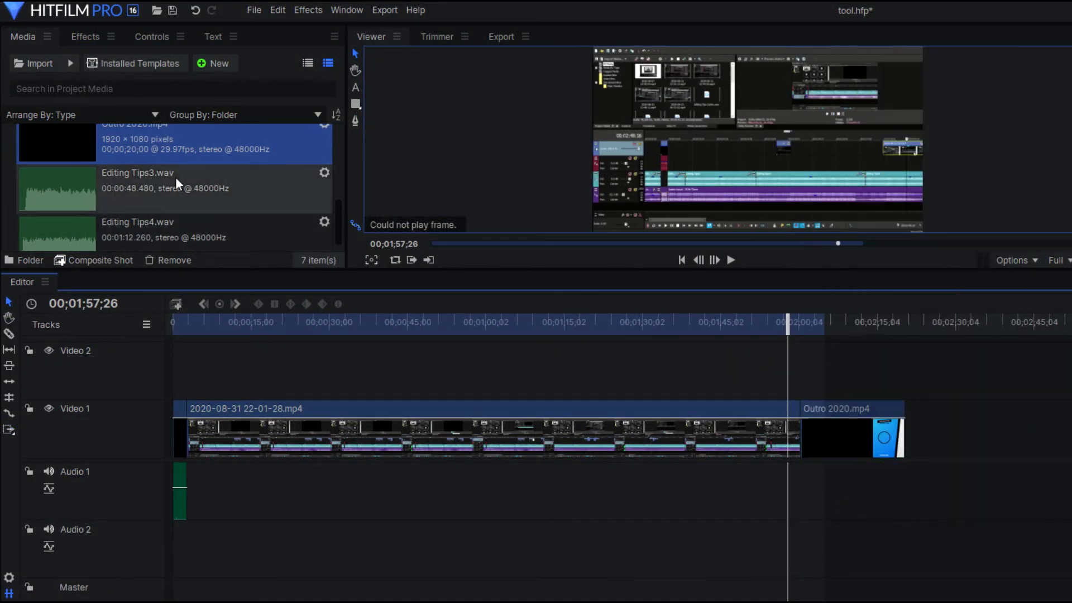
Step: Place Editing Tips3.wav and Editing Tips4.wav back to back on Audio 2, then shorten the recording's end
{"action": "scroll", "coordinate": [150, 183], "scroll_direction": "down", "scroll_amount": 1}
{"action": "left_click_drag", "start_coordinate": [90, 220], "coordinate": [210, 551]}
{"action": "left_click", "coordinate": [152, 173]}
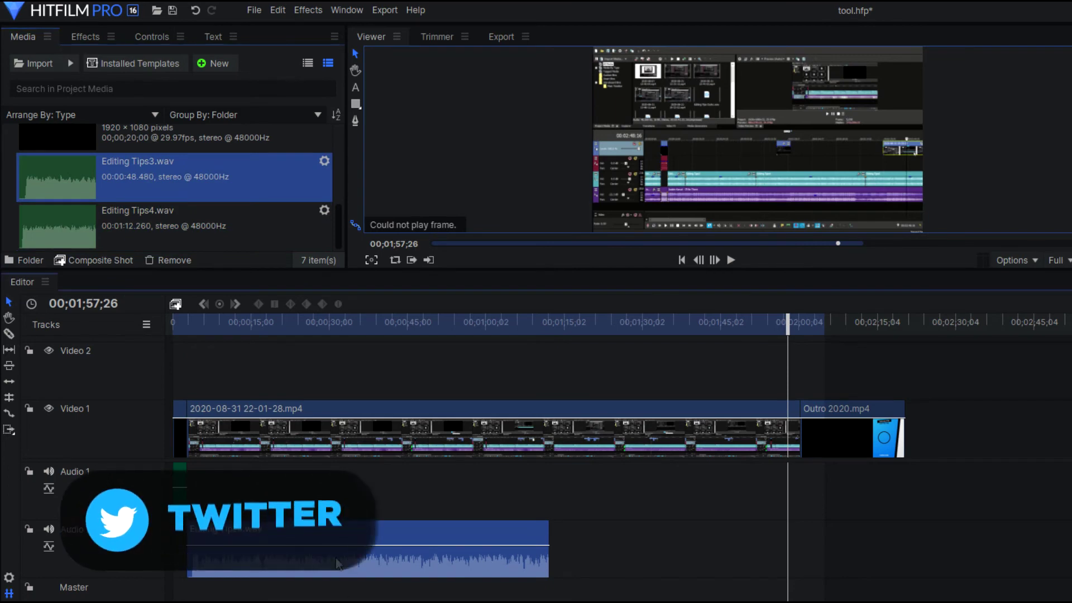
{"action": "left_click_drag", "start_coordinate": [356, 559], "coordinate": [587, 542]}
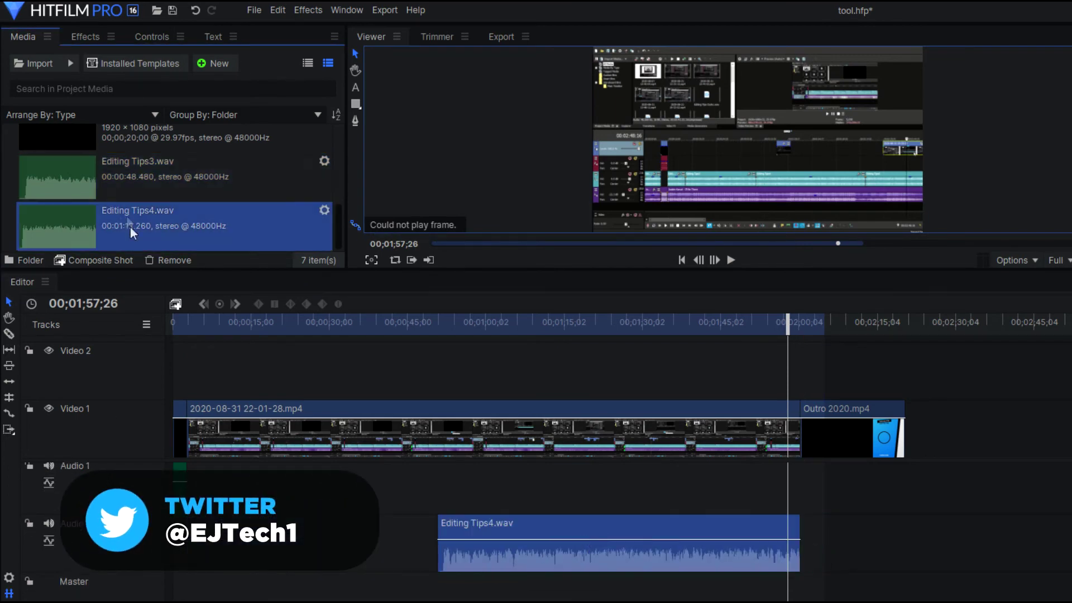
{"action": "left_click_drag", "start_coordinate": [144, 162], "coordinate": [240, 557]}
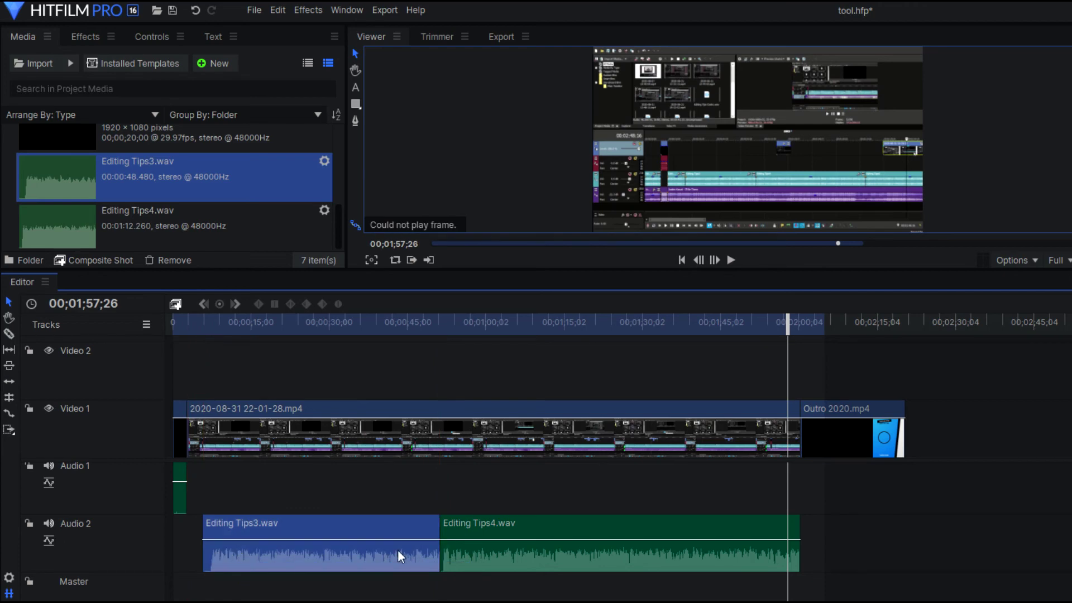
{"action": "left_click_drag", "start_coordinate": [400, 556], "coordinate": [395, 555]}
{"action": "left_click_drag", "start_coordinate": [486, 565], "coordinate": [470, 565]}
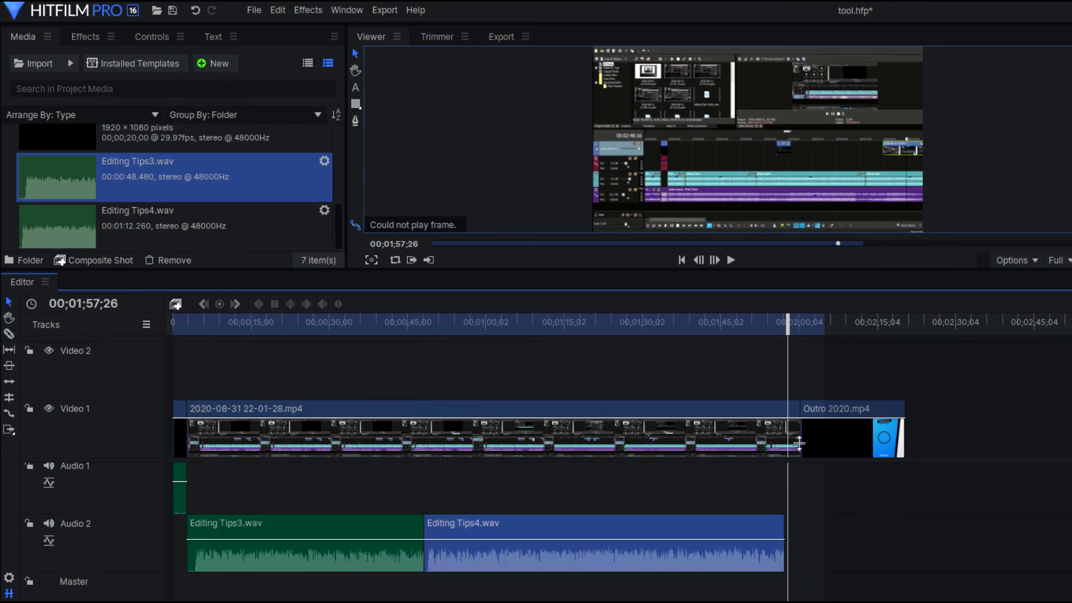
{"action": "mouse_move", "coordinate": [799, 443]}
{"action": "left_mouse_down"}
{"action": "mouse_move", "coordinate": [785, 443]}
{"action": "mouse_move", "coordinate": [808, 446]}
{"action": "left_mouse_up"}
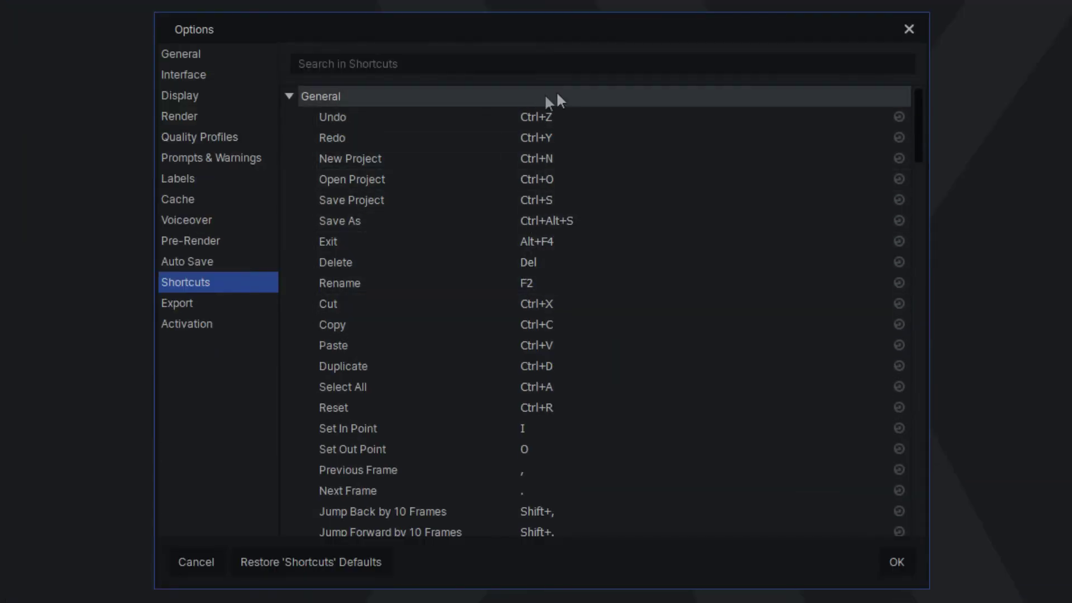
Step: Scroll the Shortcuts list down to the tool shortcuts
{"action": "left_click_drag", "start_coordinate": [920, 92], "coordinate": [916, 484]}
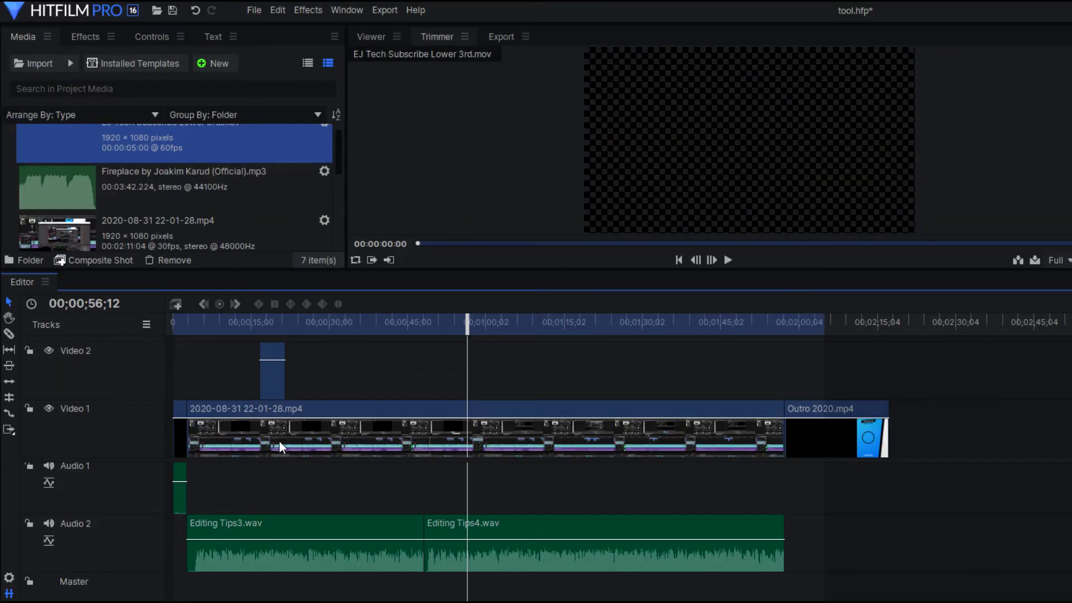
Step: Copy the subscribe lower-third on Video 2 to the playhead at about 57 s and 1:37
{"action": "left_click", "coordinate": [274, 316]}
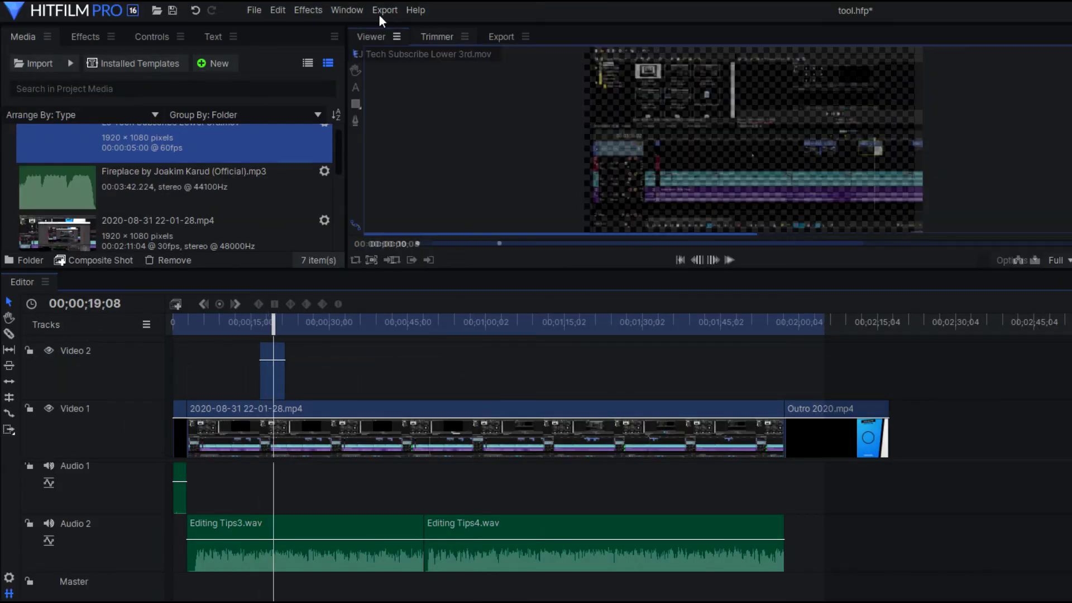
{"action": "left_click", "coordinate": [268, 388]}
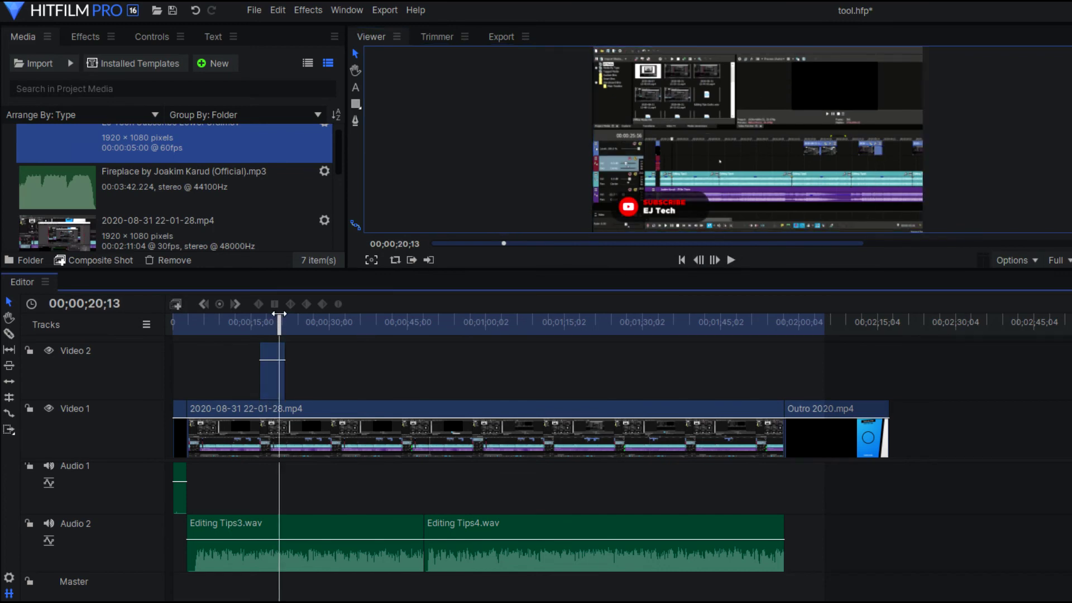
{"action": "left_click_drag", "start_coordinate": [278, 314], "coordinate": [474, 341]}
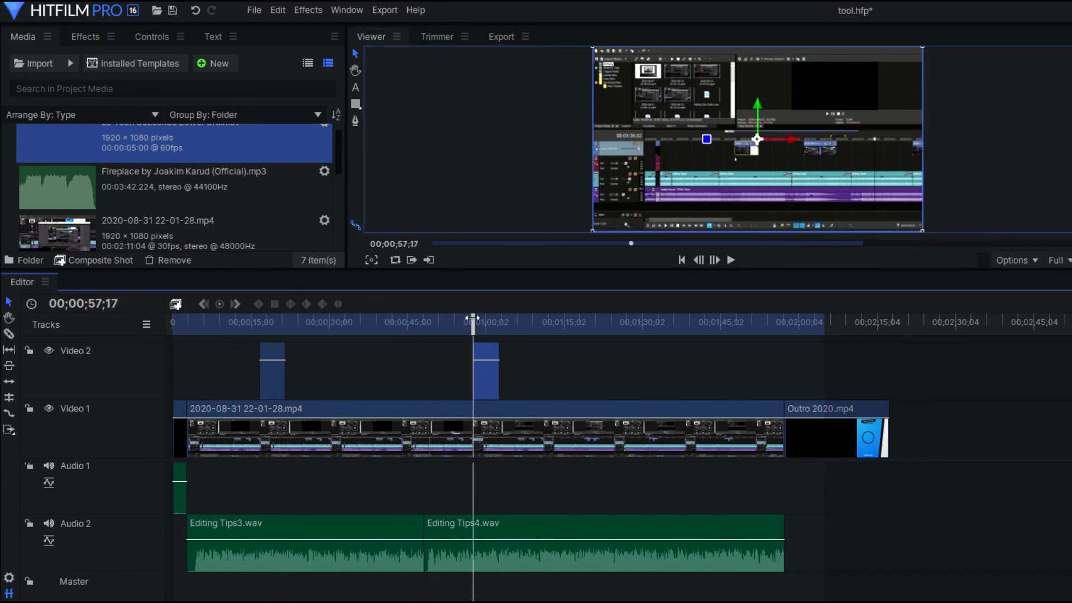
{"action": "left_click_drag", "start_coordinate": [483, 317], "coordinate": [682, 349]}
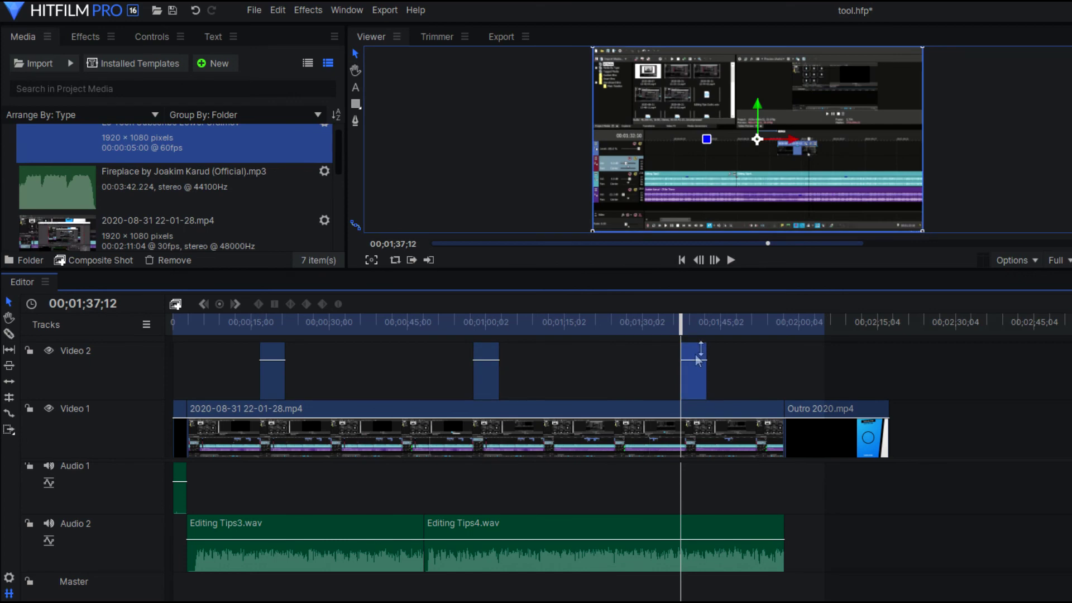
Step: Add the Fireplace music at the start of Audio 3 and trim its end to the outro
{"action": "scroll", "coordinate": [557, 498], "scroll_direction": "down", "scroll_amount": 1}
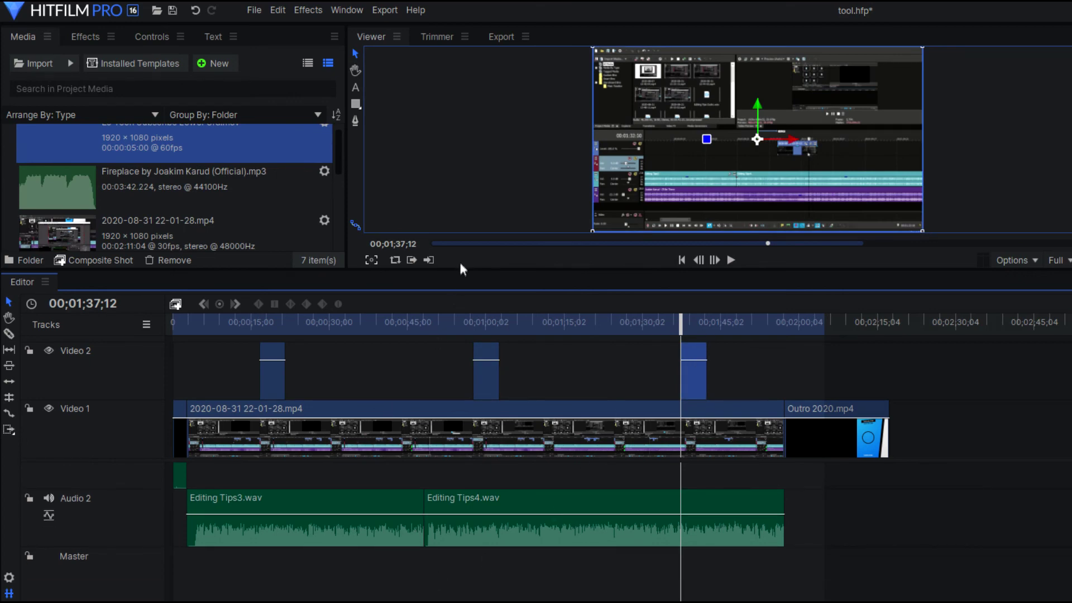
{"action": "left_click_drag", "start_coordinate": [464, 270], "coordinate": [465, 232]}
{"action": "left_click_drag", "start_coordinate": [168, 203], "coordinate": [124, 574]}
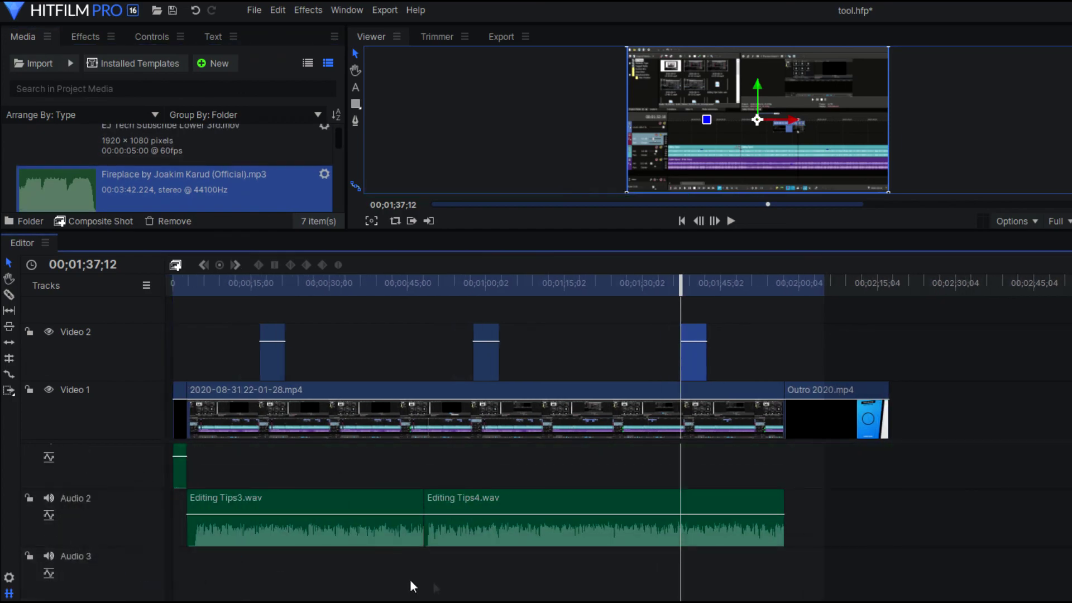
{"action": "left_click_drag", "start_coordinate": [410, 586], "coordinate": [178, 526]}
{"action": "left_click_drag", "start_coordinate": [959, 528], "coordinate": [660, 527]}
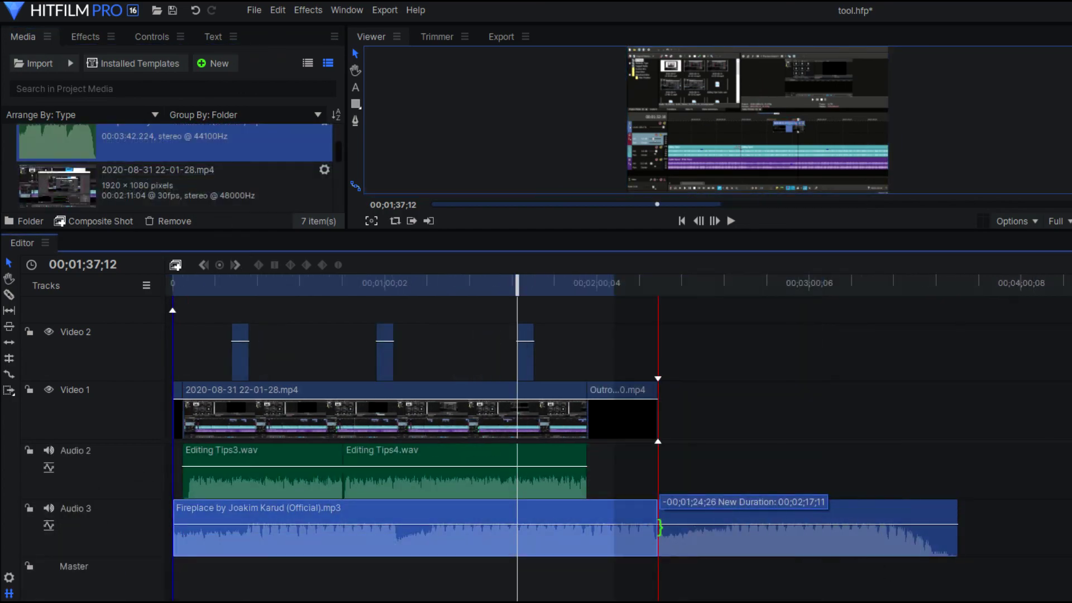